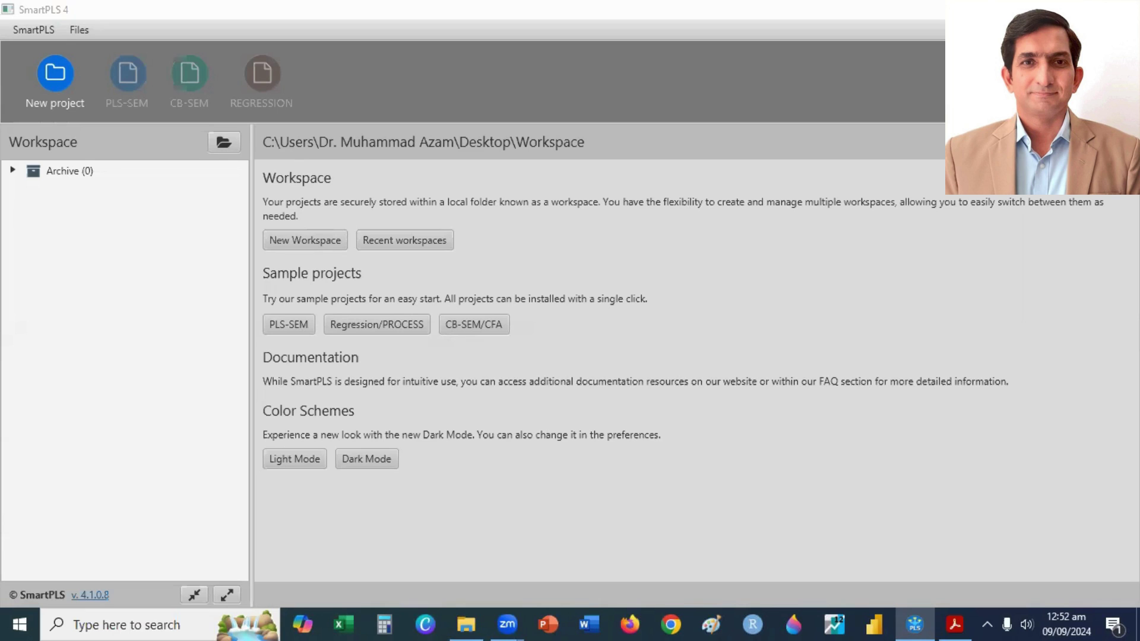
- Create a new empty project named CFA
left_click(54, 82)
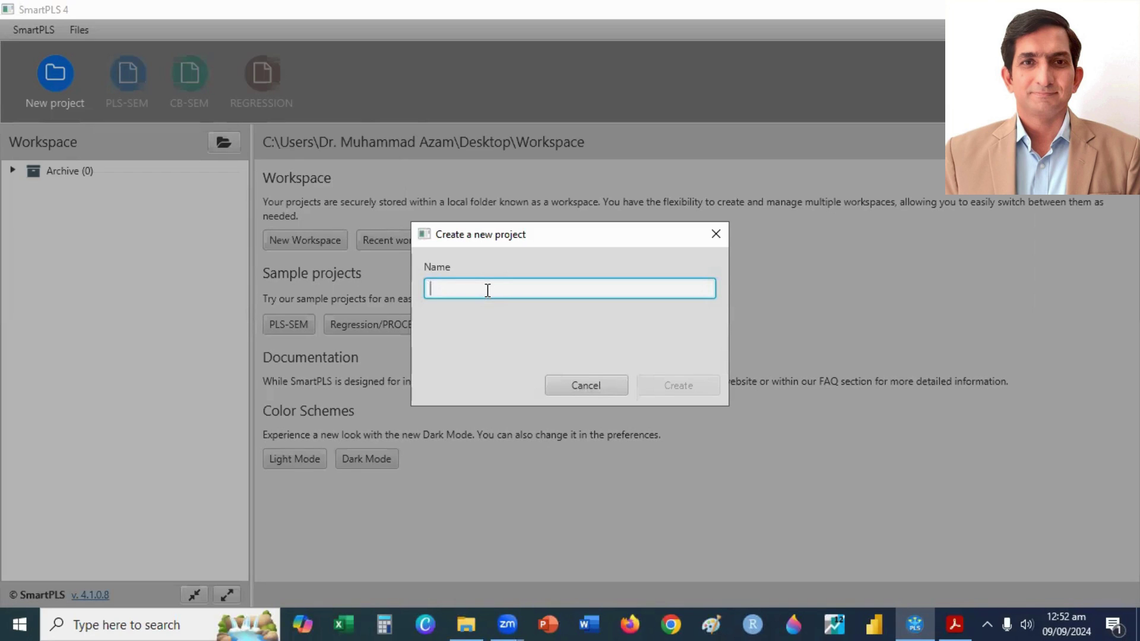
type("CFA")
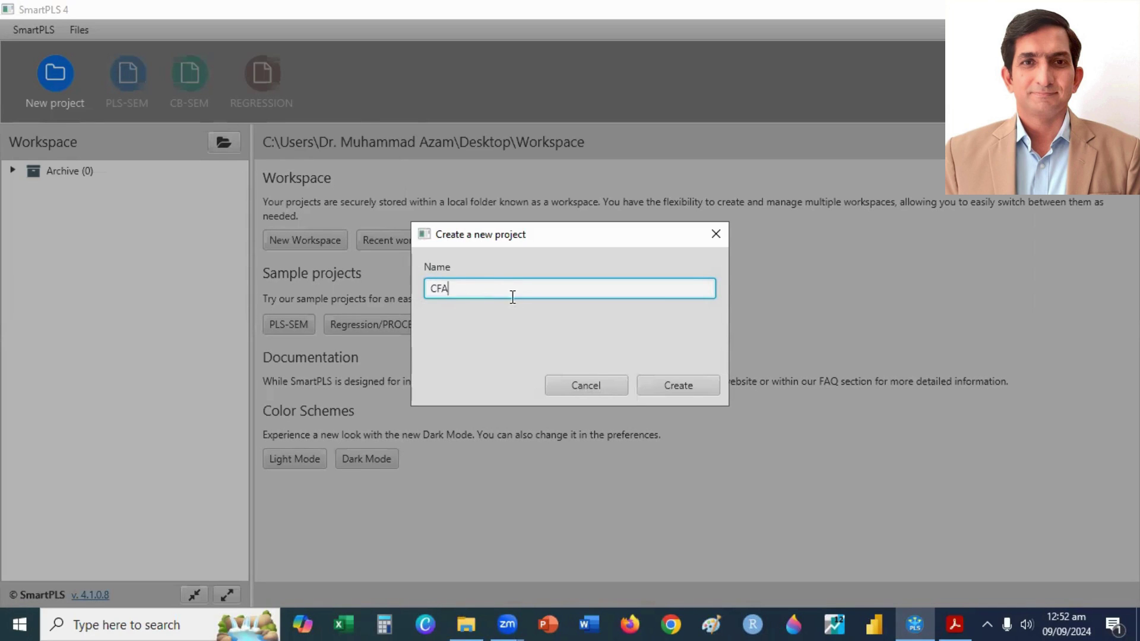
left_click(677, 383)
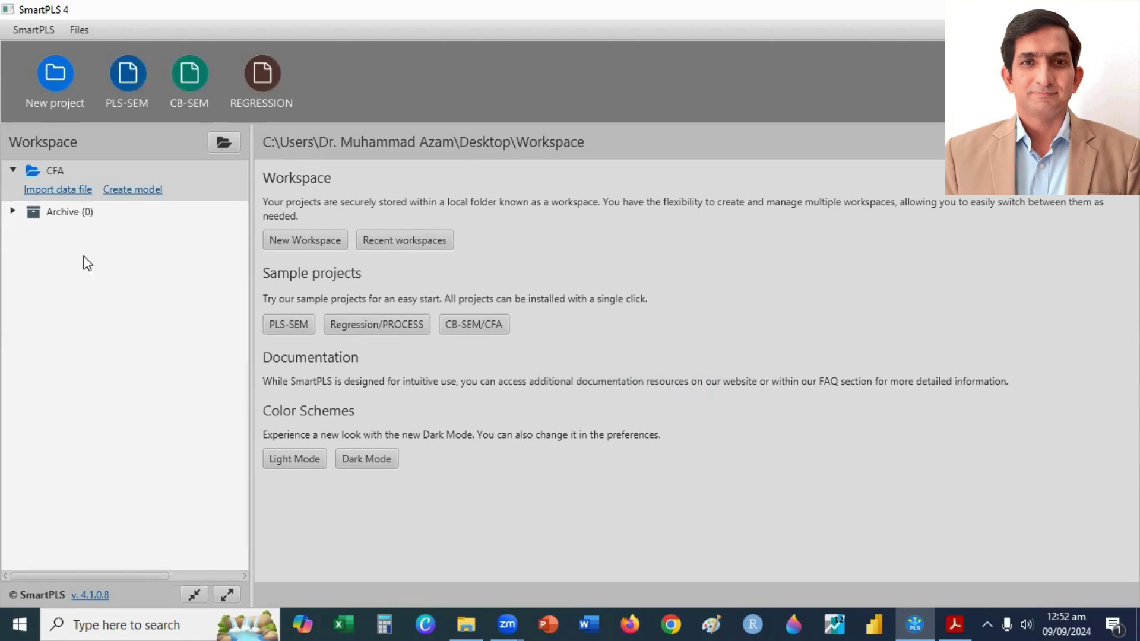
- Import the Data - TPB data file into the CFA project and return to the workspace
left_click(67, 192)
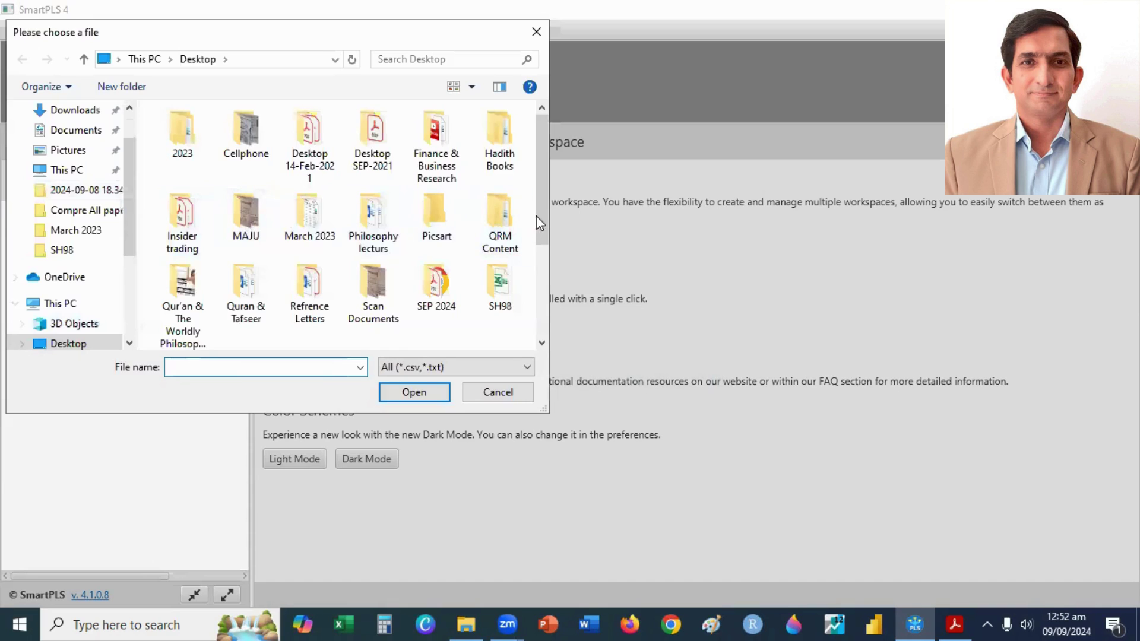
left_click_drag(543, 208, 544, 305)
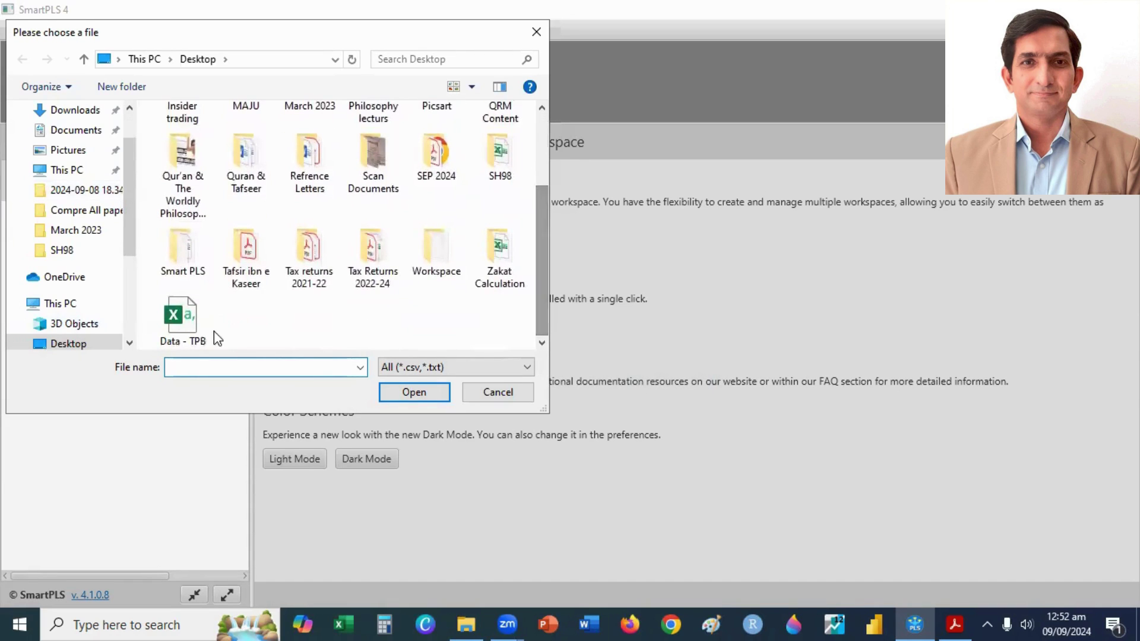
left_click(179, 319)
left_click(407, 395)
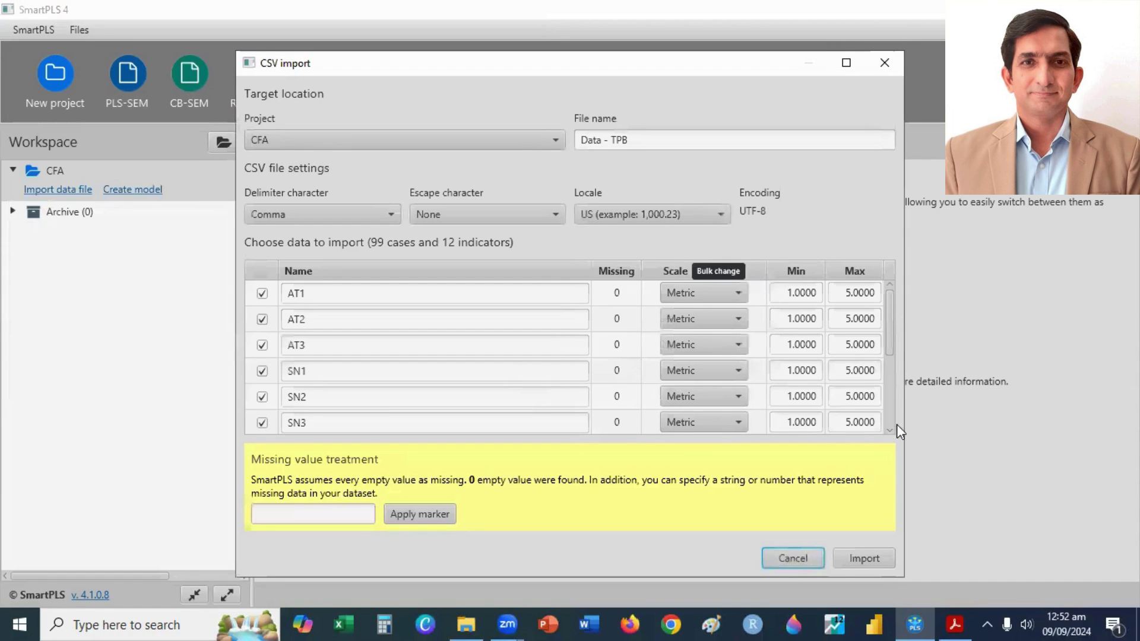
left_click(865, 558)
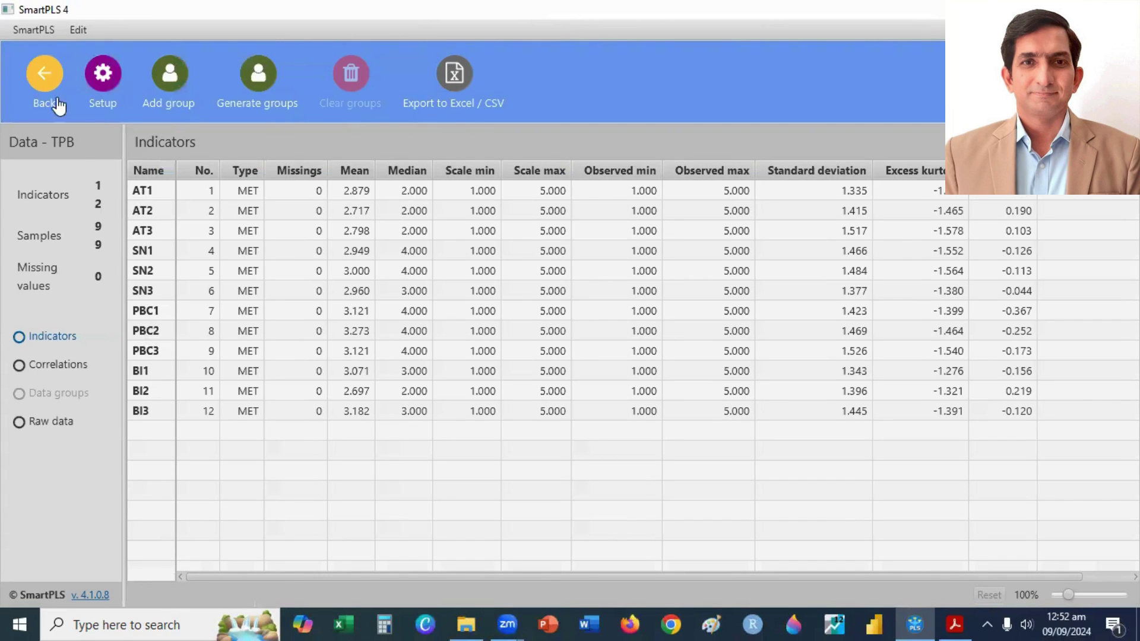
left_click(43, 83)
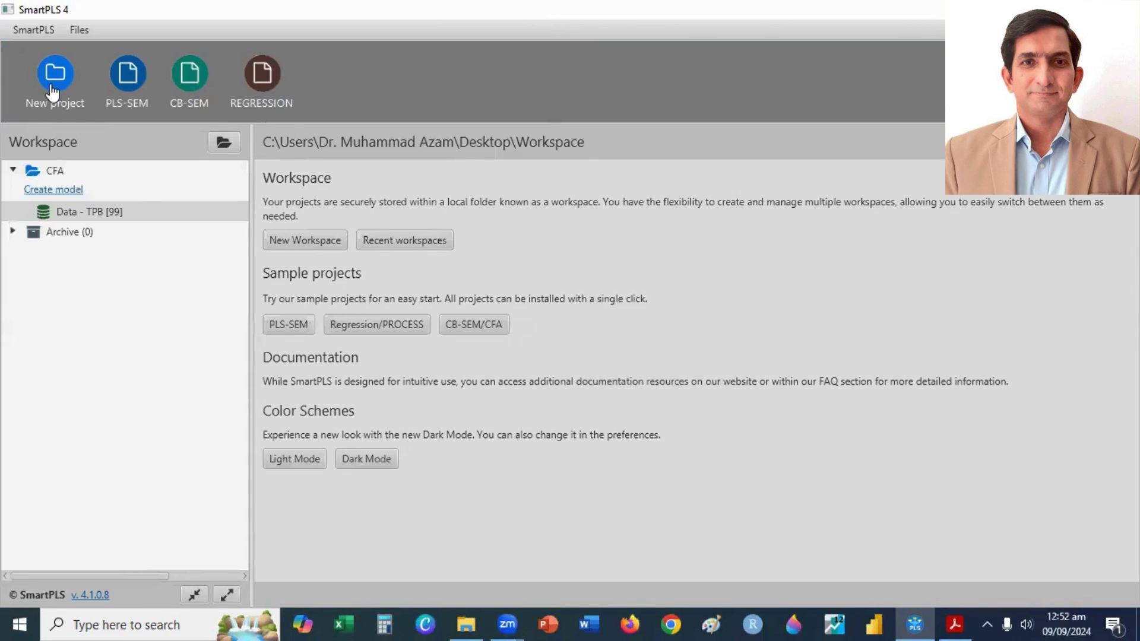
- Create a new CB-SEM model named 'CFA Model' and open it
left_click(59, 190)
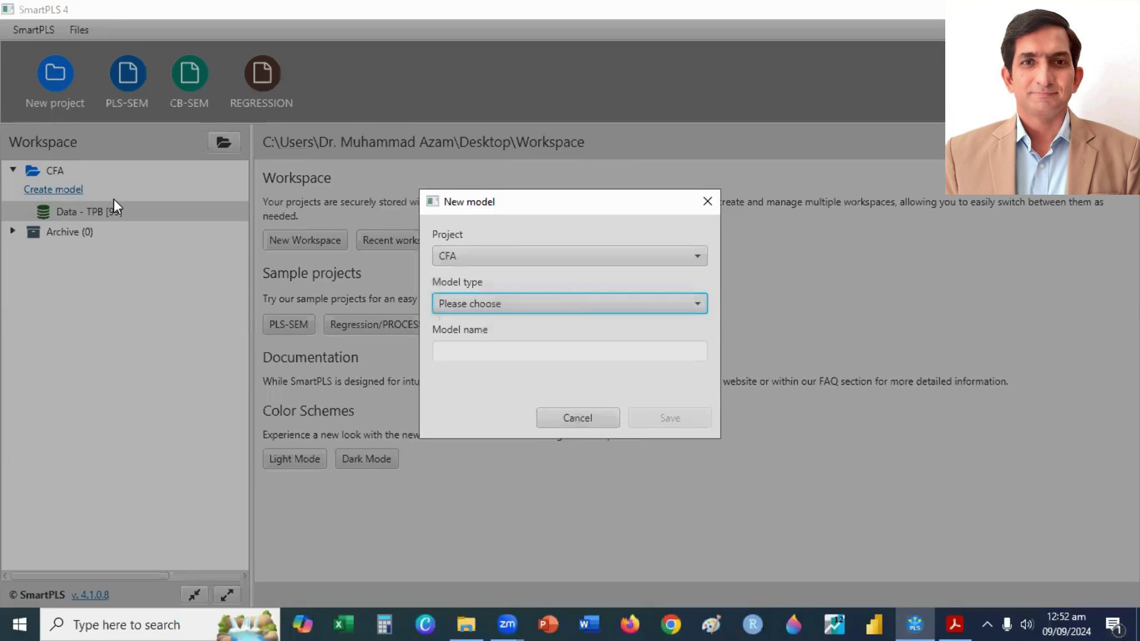
left_click(492, 304)
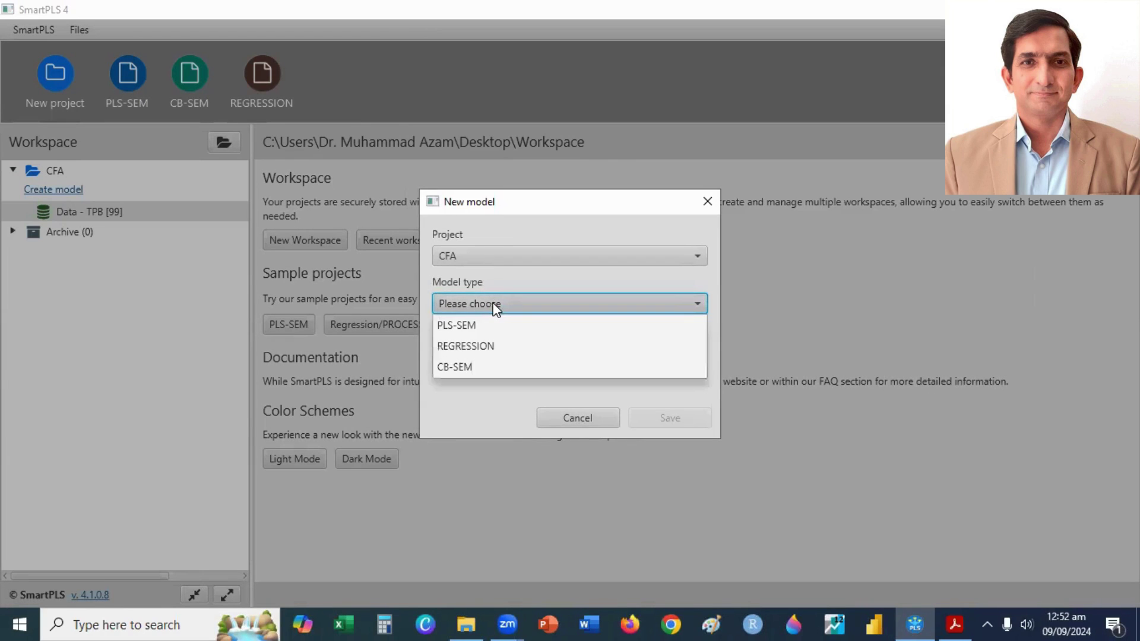
left_click(453, 369)
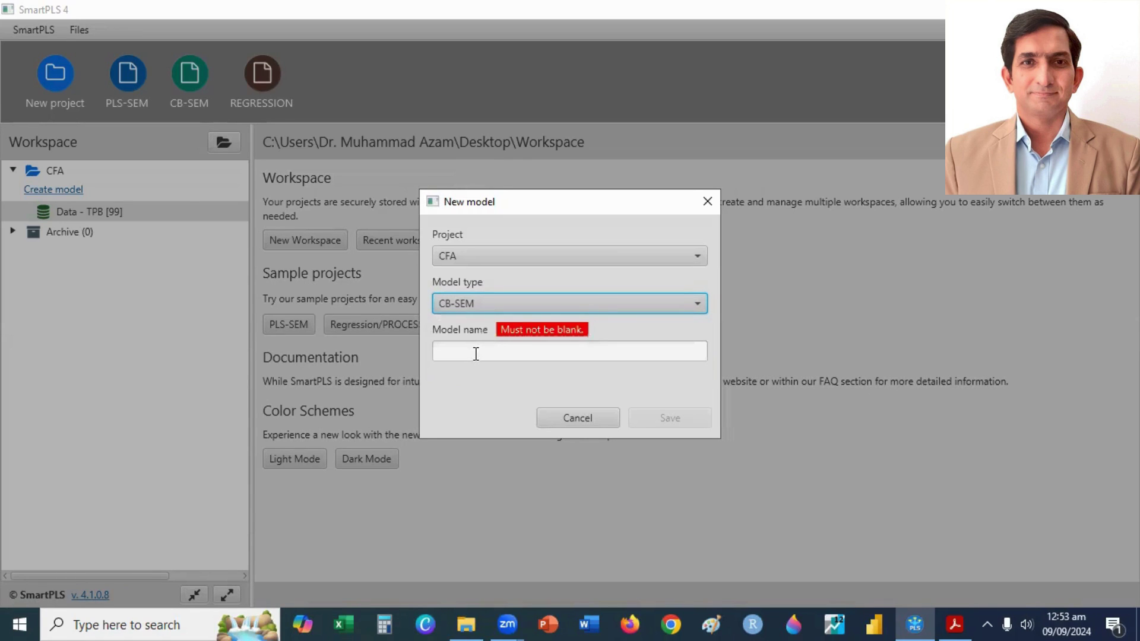
left_click(475, 354)
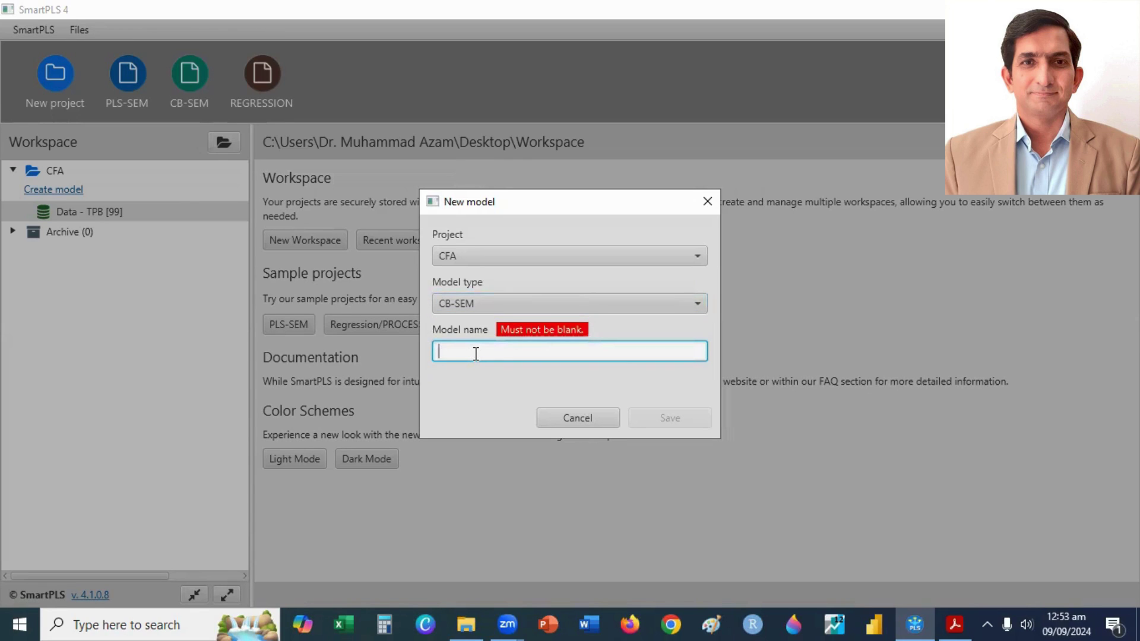
type("CFA Model")
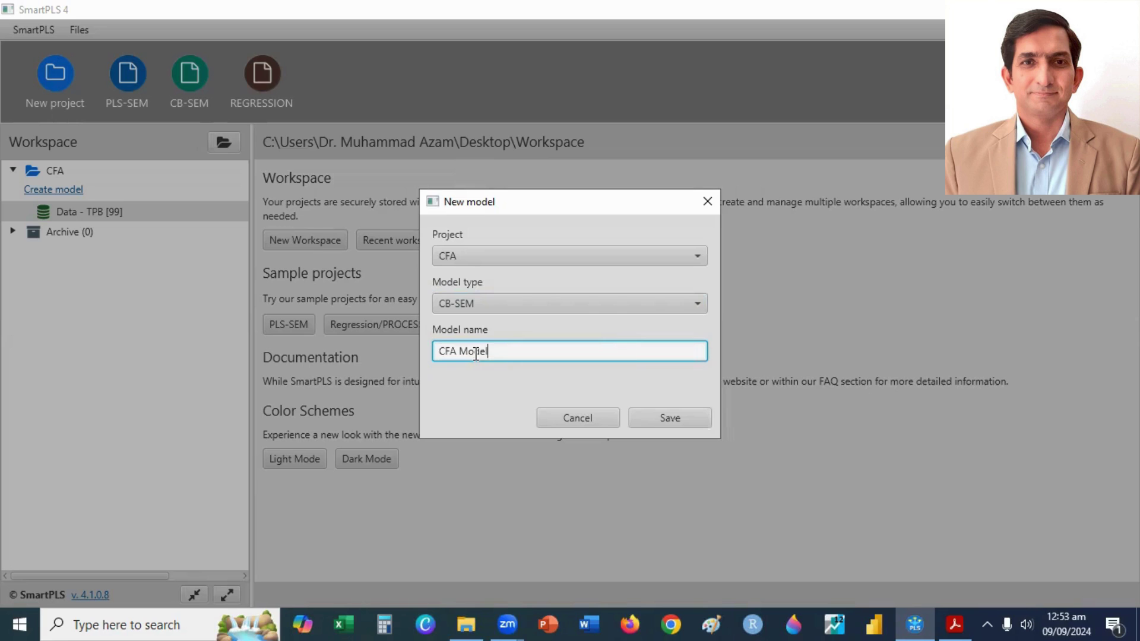
left_click(657, 416)
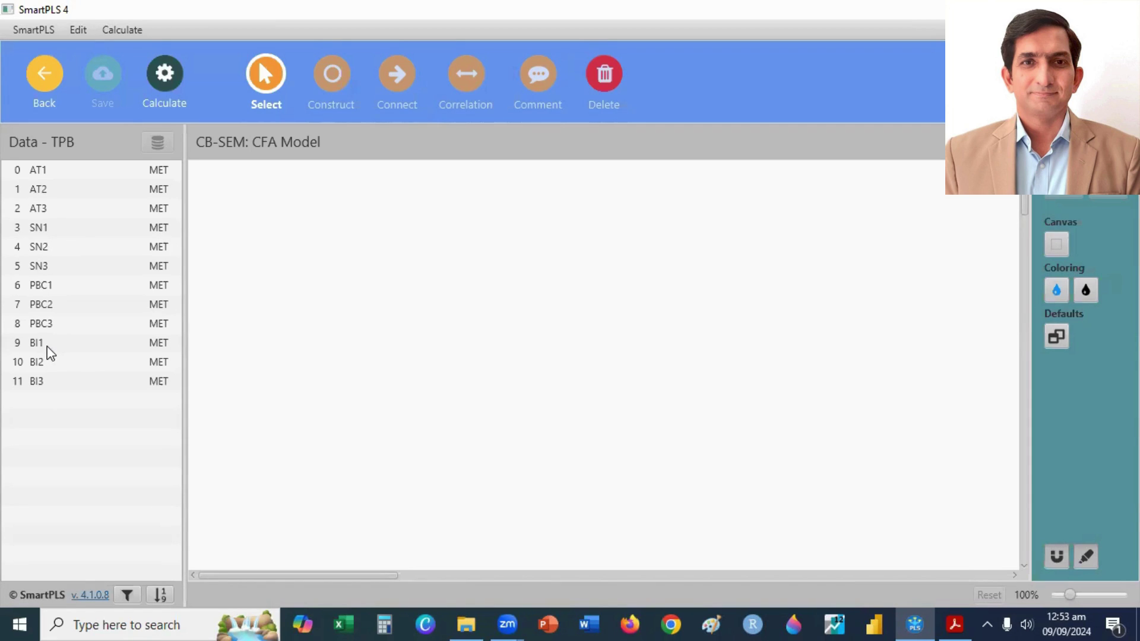
- Drag indicators AT1, AT2 and AT3 onto the canvas as construct AT
left_click(52, 172)
left_click(52, 188, "shift")
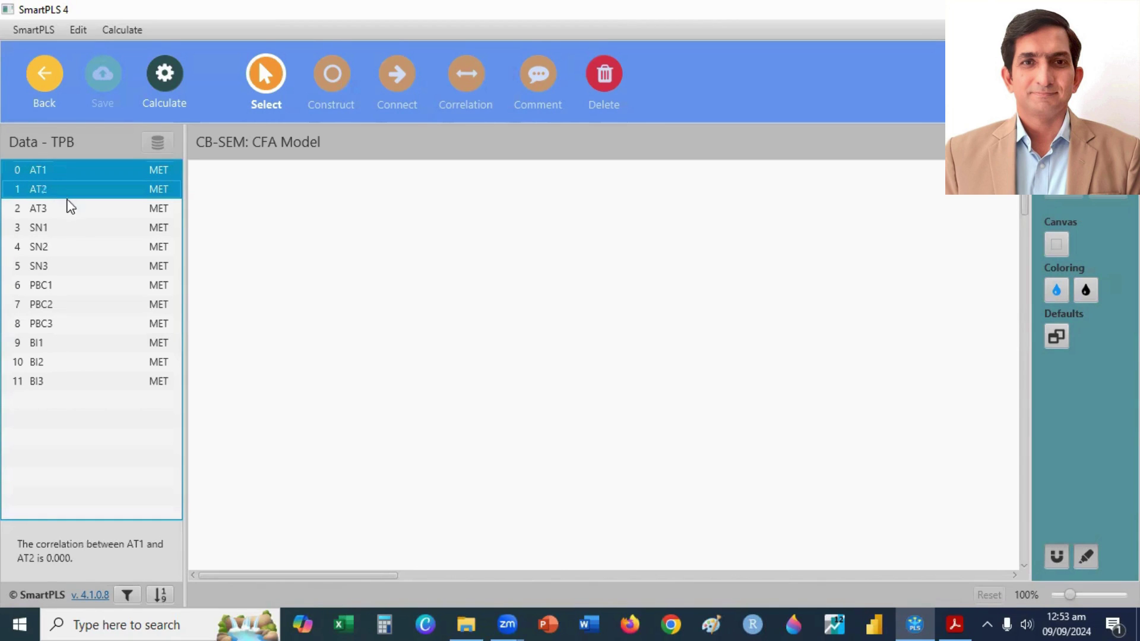
left_click(51, 208, "shift")
left_click_drag(68, 189, 409, 288)
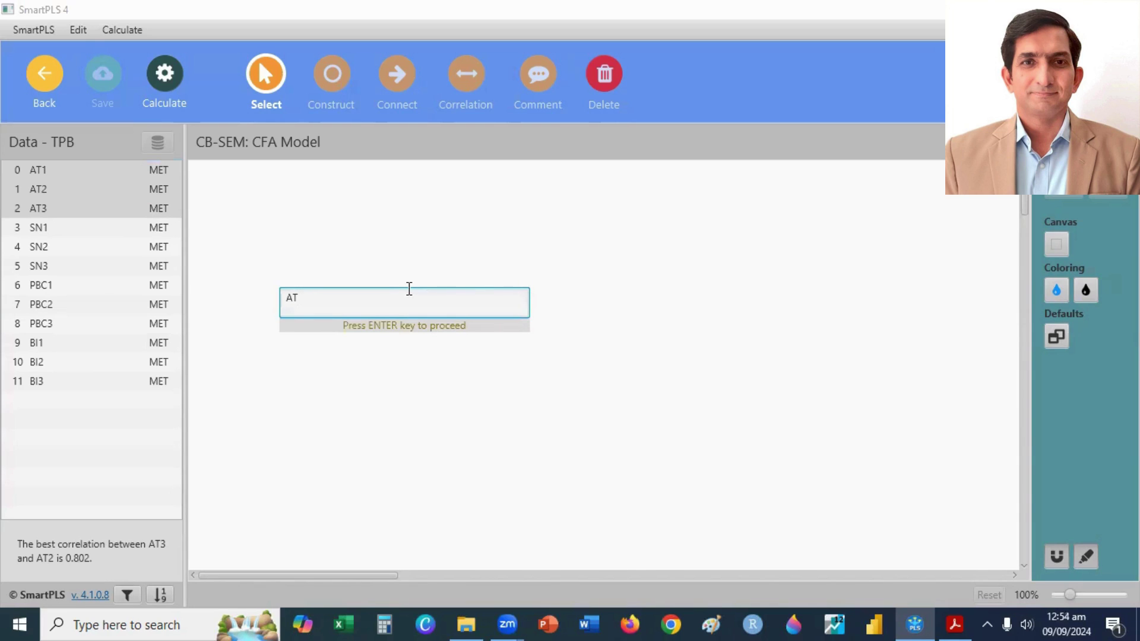
key("Return")
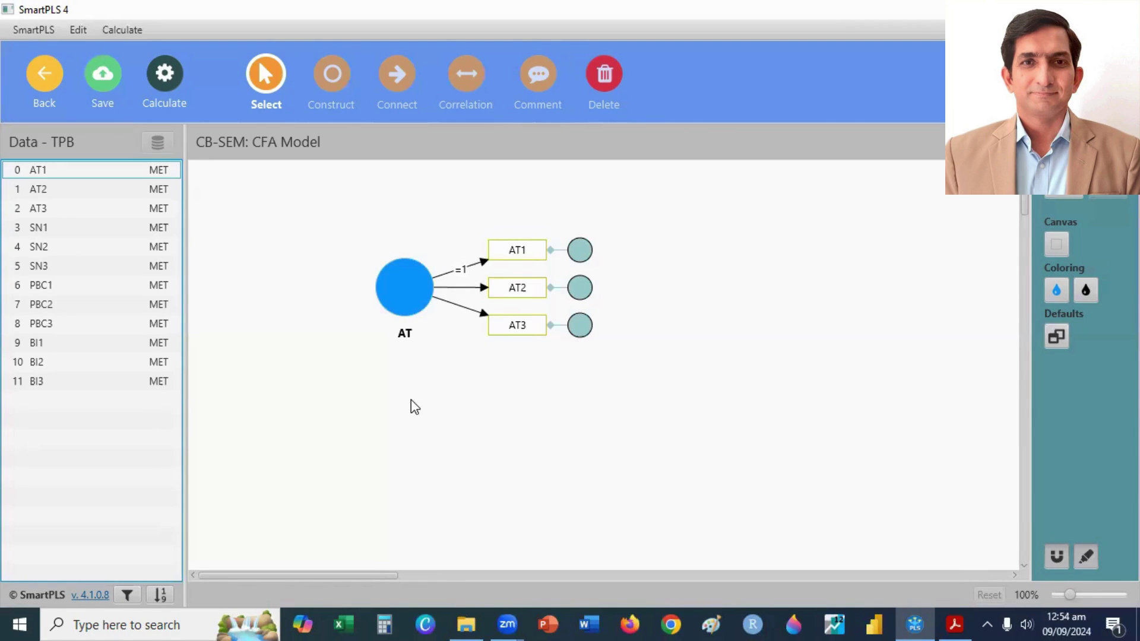
- Place SN1, SN2 and SN3 below AT as construct SN
left_click(50, 229)
left_click(53, 248, "shift")
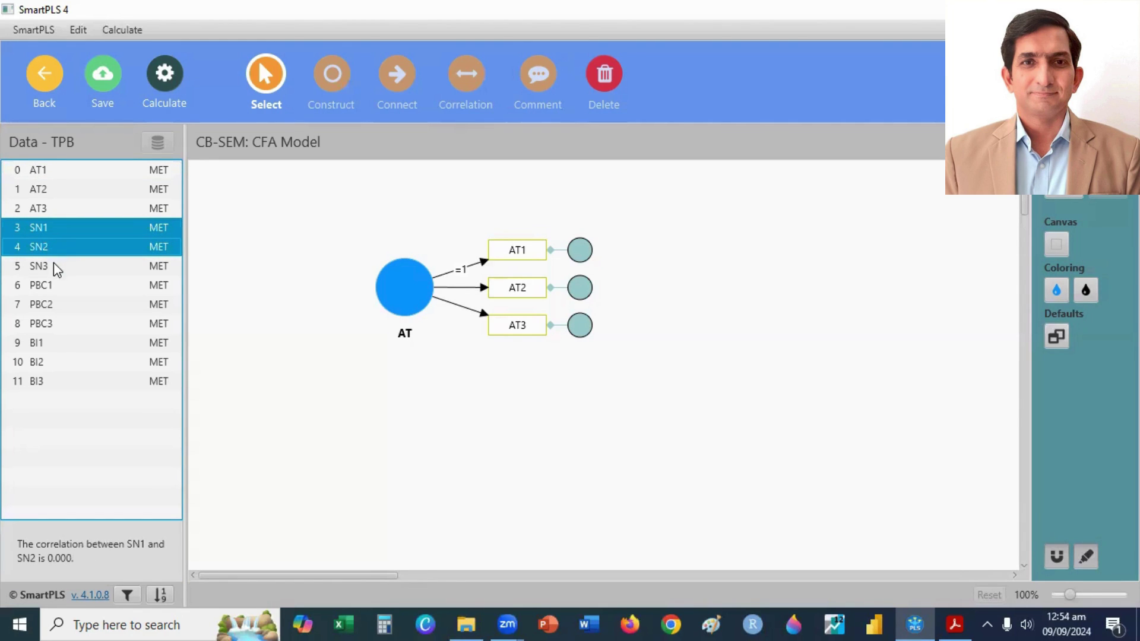
left_click(53, 263, "shift")
left_click_drag(62, 247, 408, 412)
key("Return")
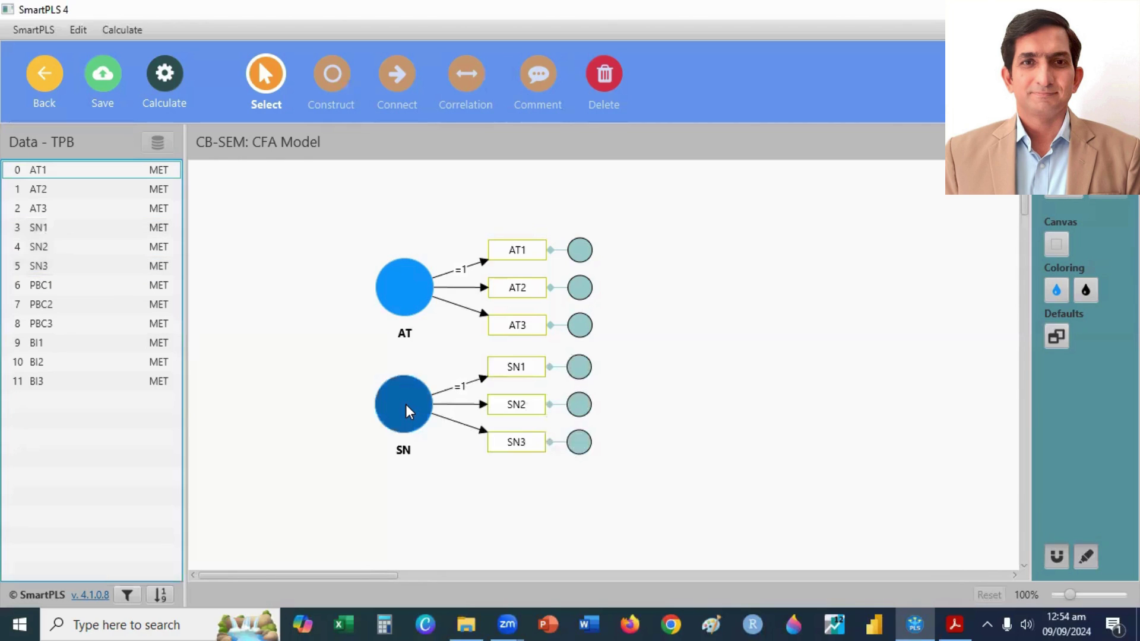
- Place PBC1, PBC2 and PBC3 right of AT as construct PBC
left_click(50, 290)
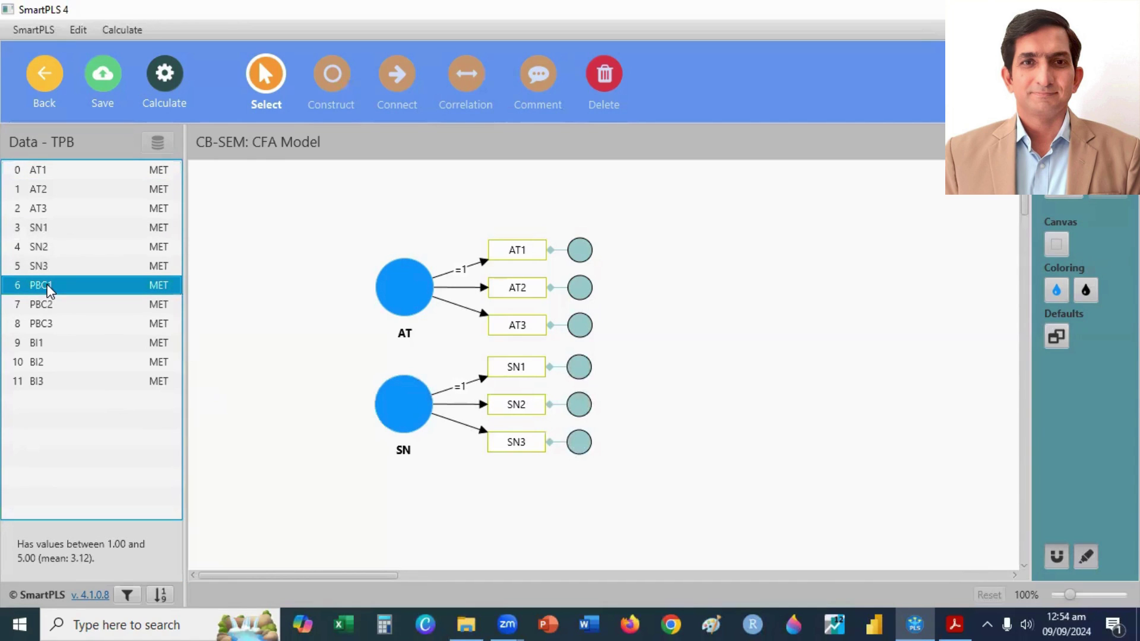
left_click(56, 307, "ctrl")
left_click(58, 323, "ctrl")
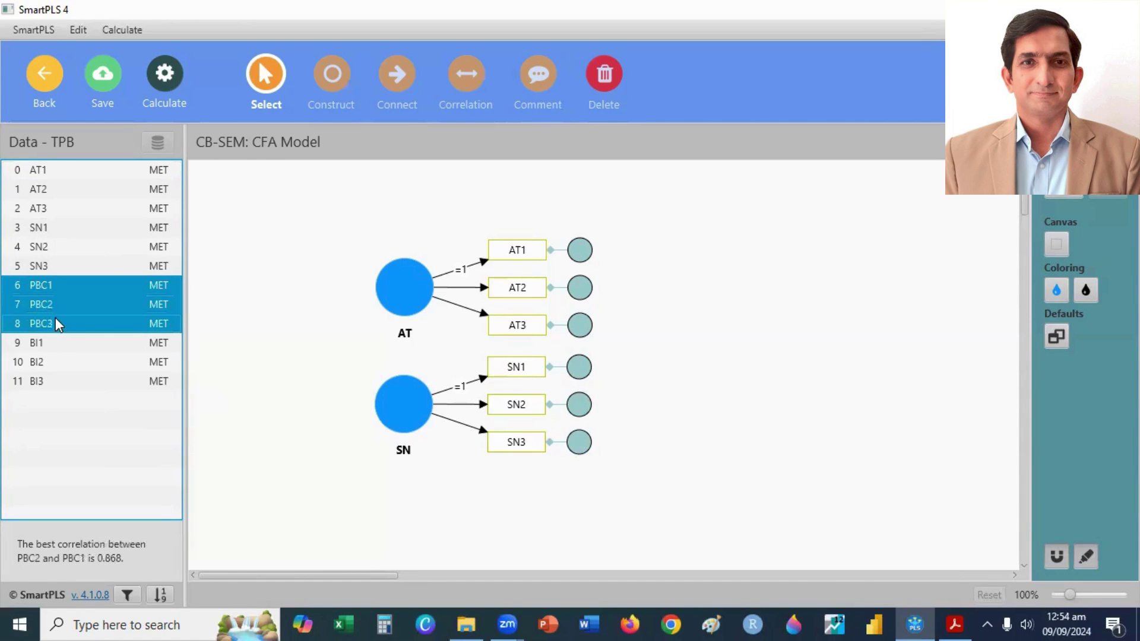
left_click_drag(57, 323, 749, 329)
key("Return")
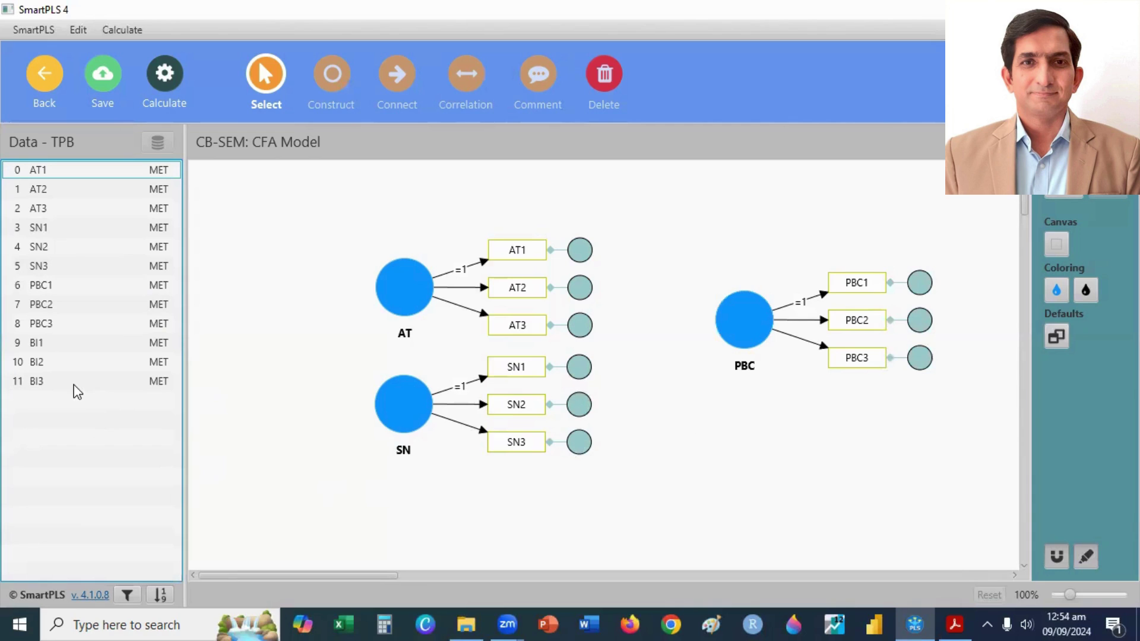
- Drag BI1, BI2 and BI3 below PBC and name the construct BI
left_click(52, 349)
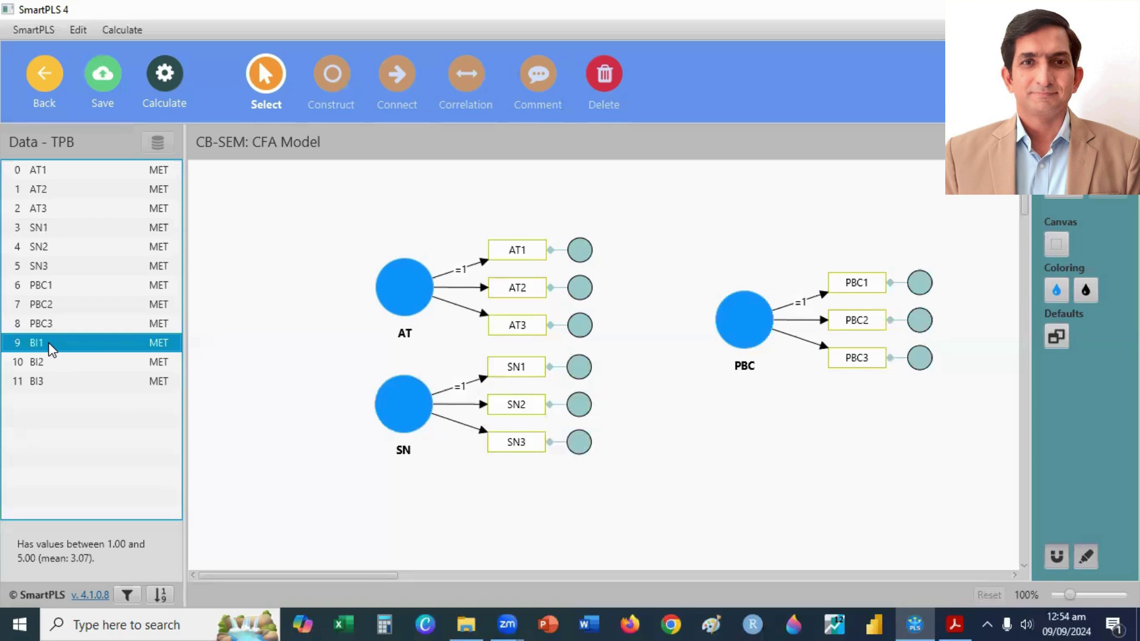
left_click(57, 363, "ctrl")
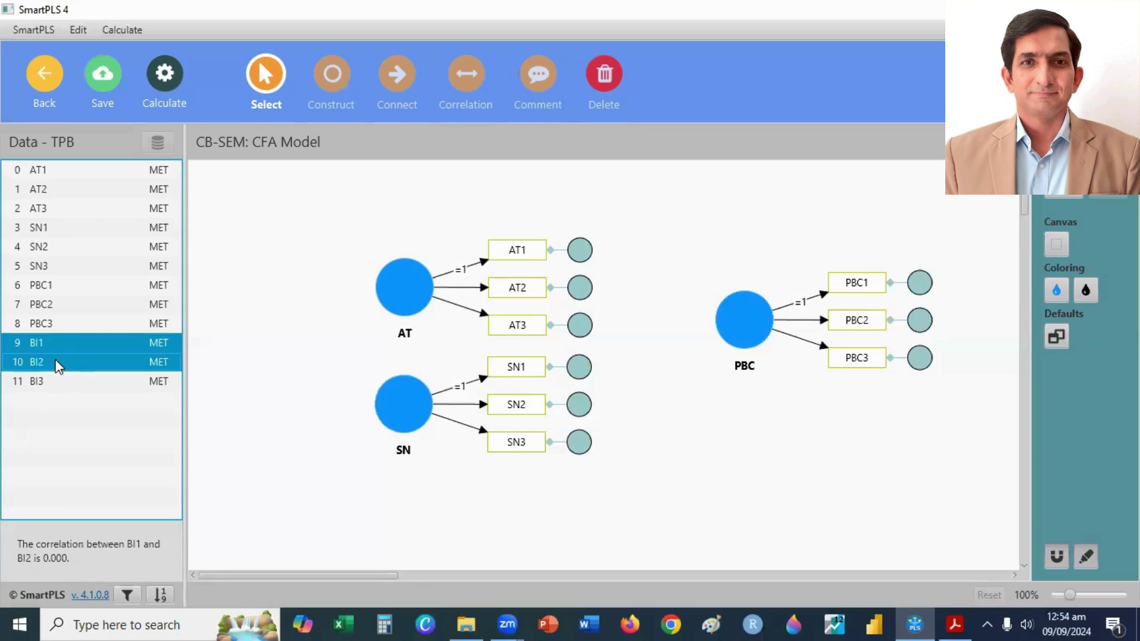
left_click(57, 382, "ctrl")
left_click_drag(59, 364, 707, 418)
type("BI")
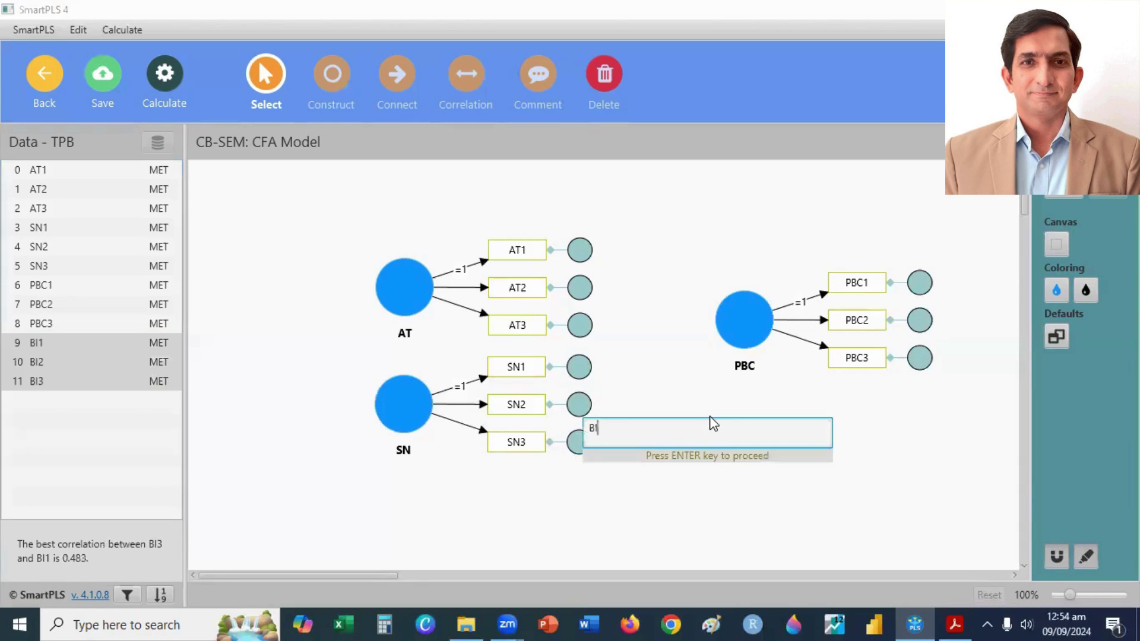
key("Return")
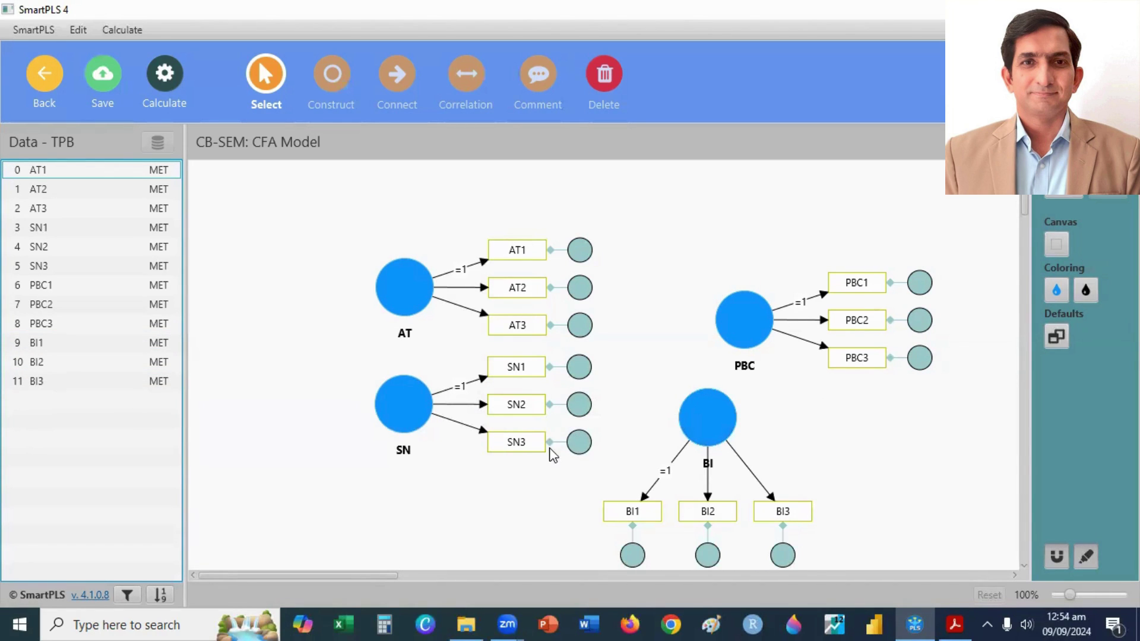
- Move the indicators of AT, SN, PBC and BI to each construct's left side
left_click(400, 290)
left_click(1057, 259)
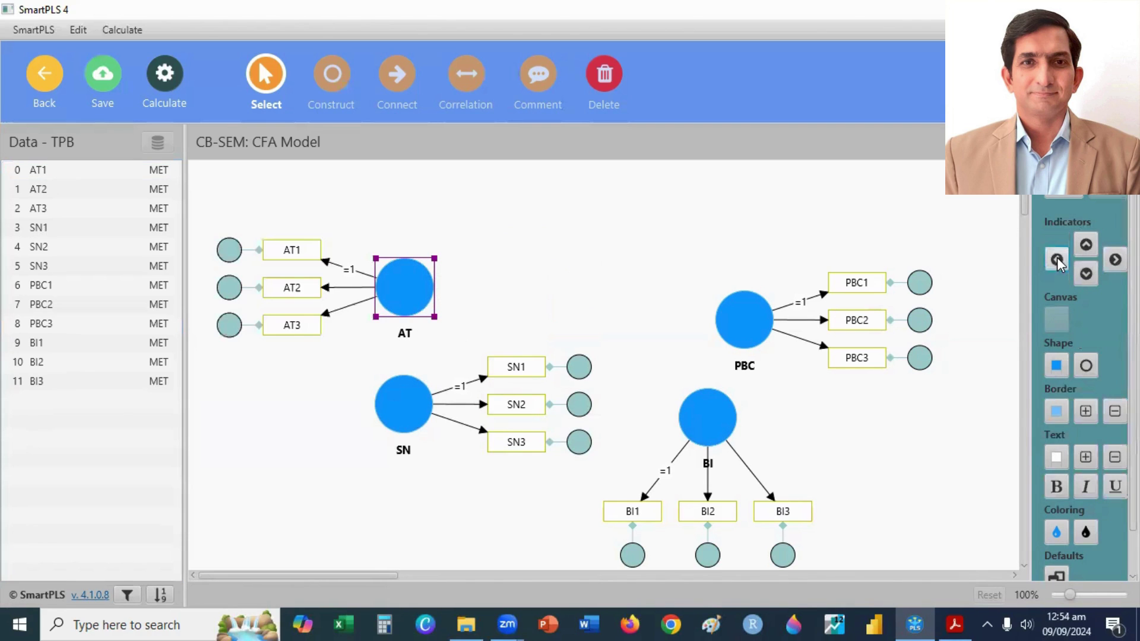
left_click(406, 413)
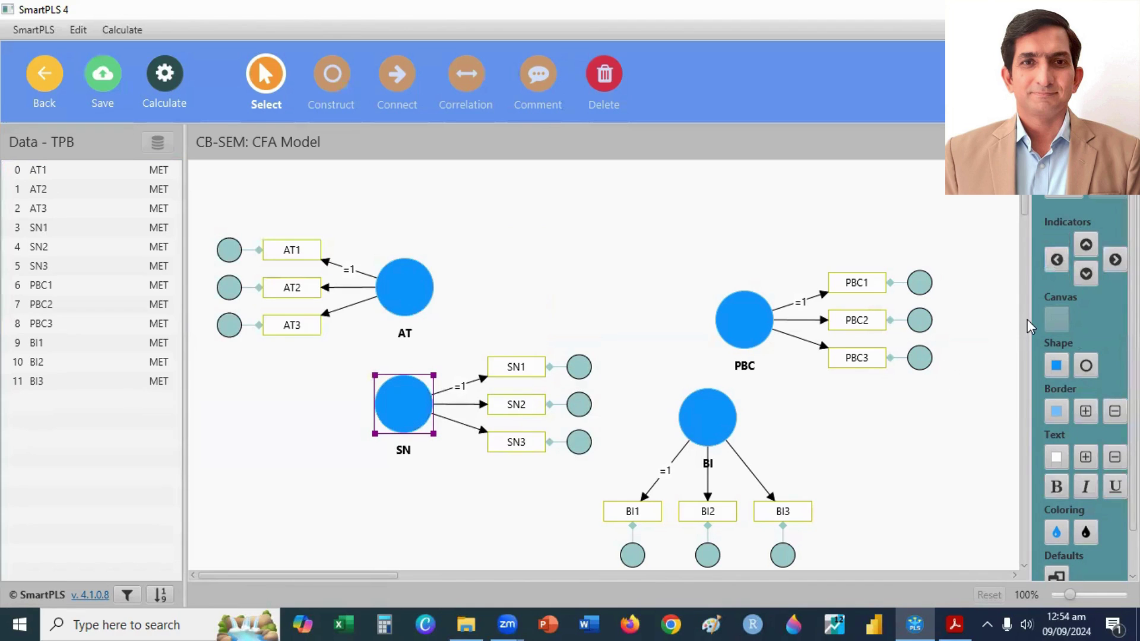
left_click(1057, 259)
left_click(764, 318)
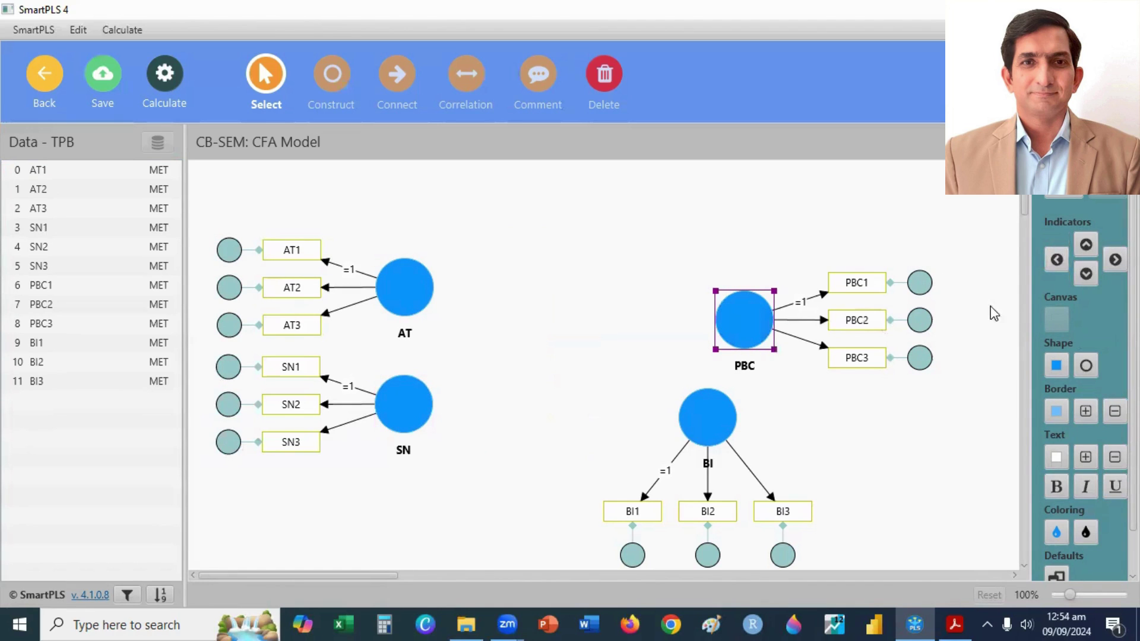
left_click(1057, 260)
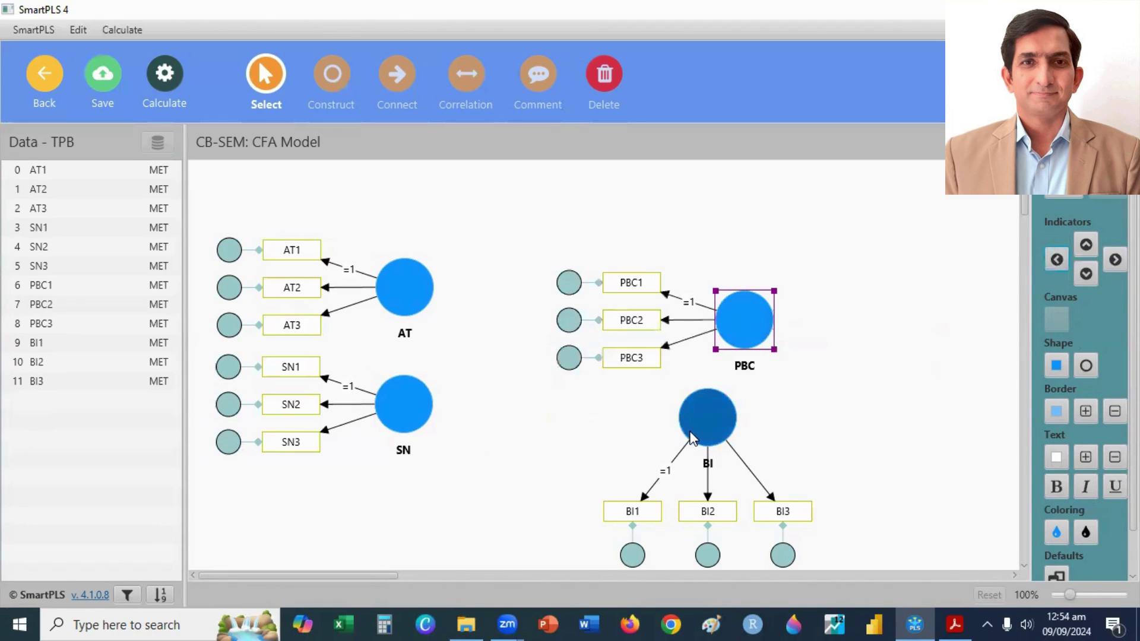
left_click(706, 425)
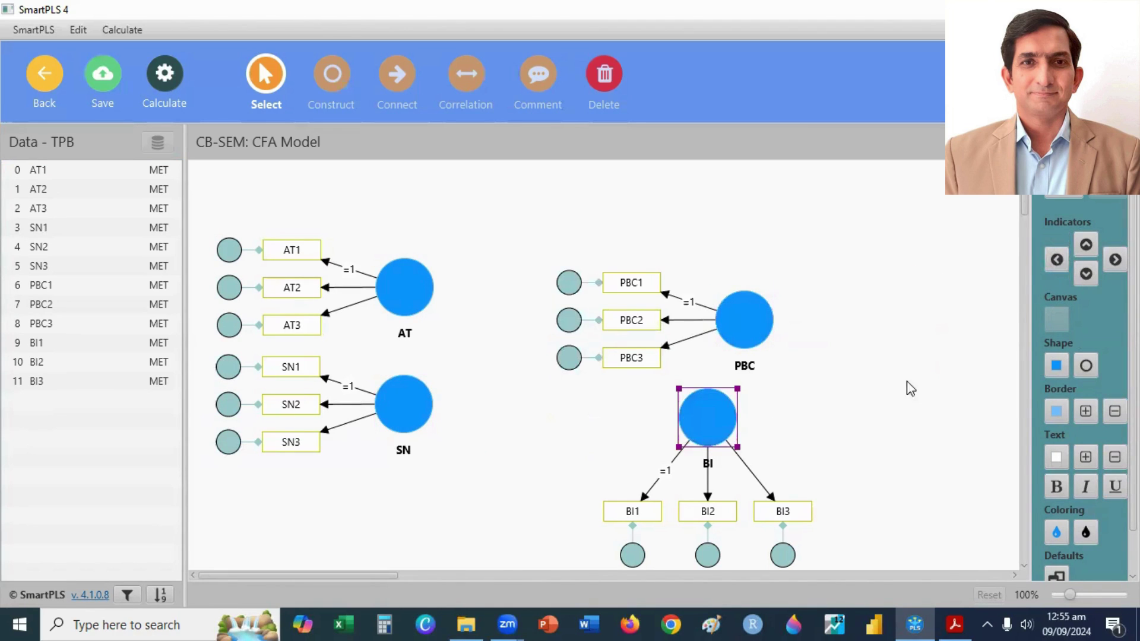
left_click(1056, 261)
- Arrange AT, SN, PBC and BI top to bottom in a single column
left_click(405, 279)
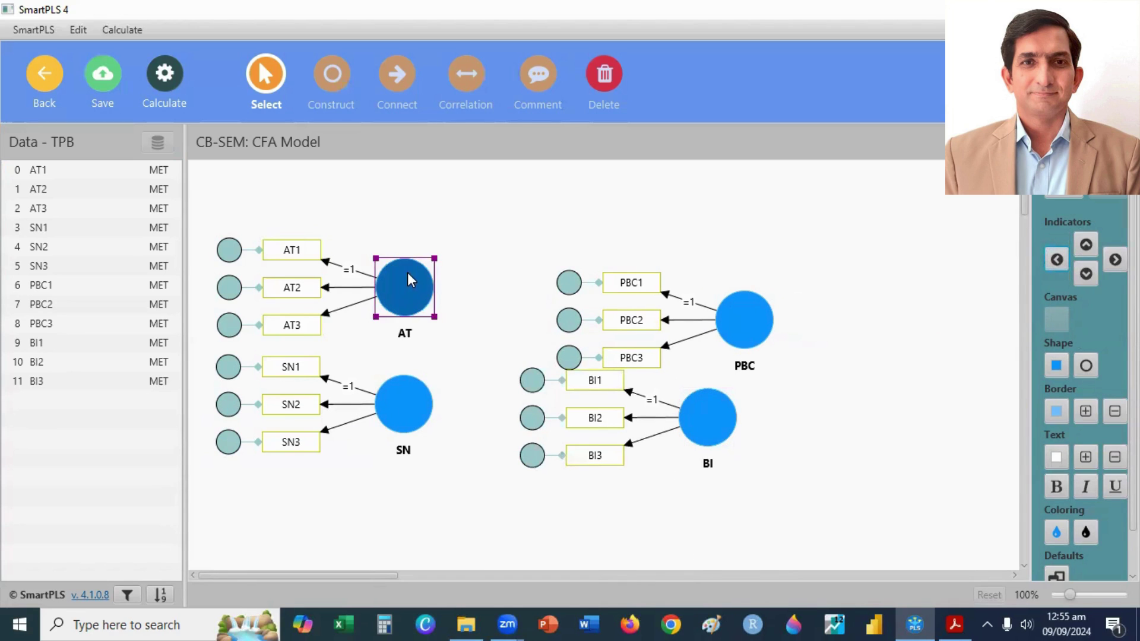
left_click_drag(408, 276, 420, 208)
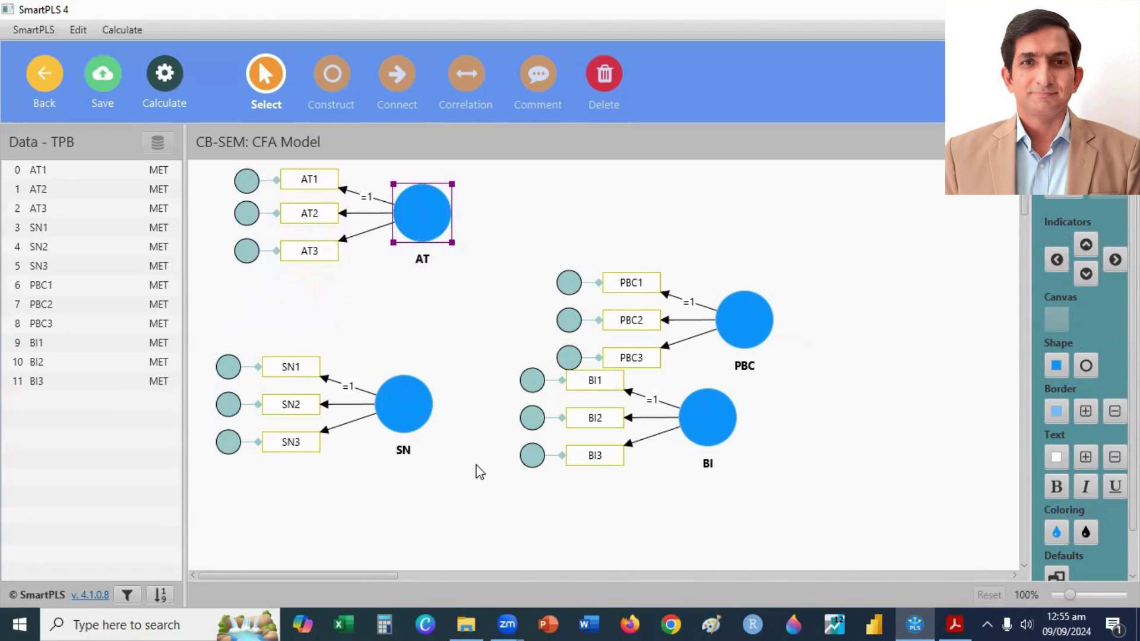
left_click_drag(427, 408, 434, 321)
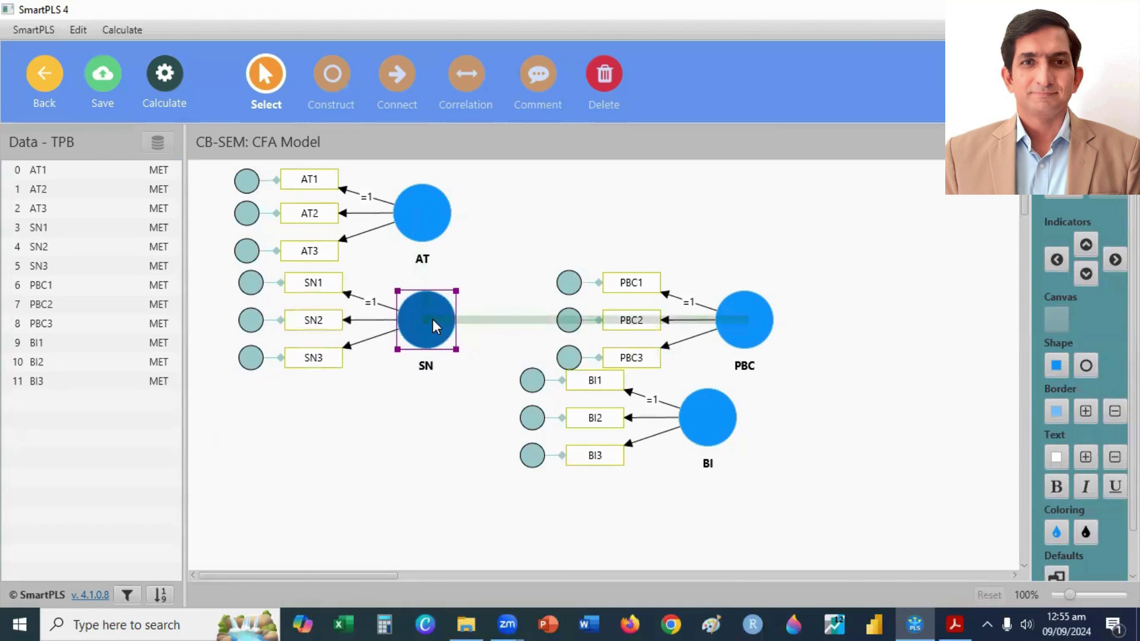
left_click(741, 327)
left_click_drag(639, 383, 415, 424)
left_click_drag(696, 416, 411, 525)
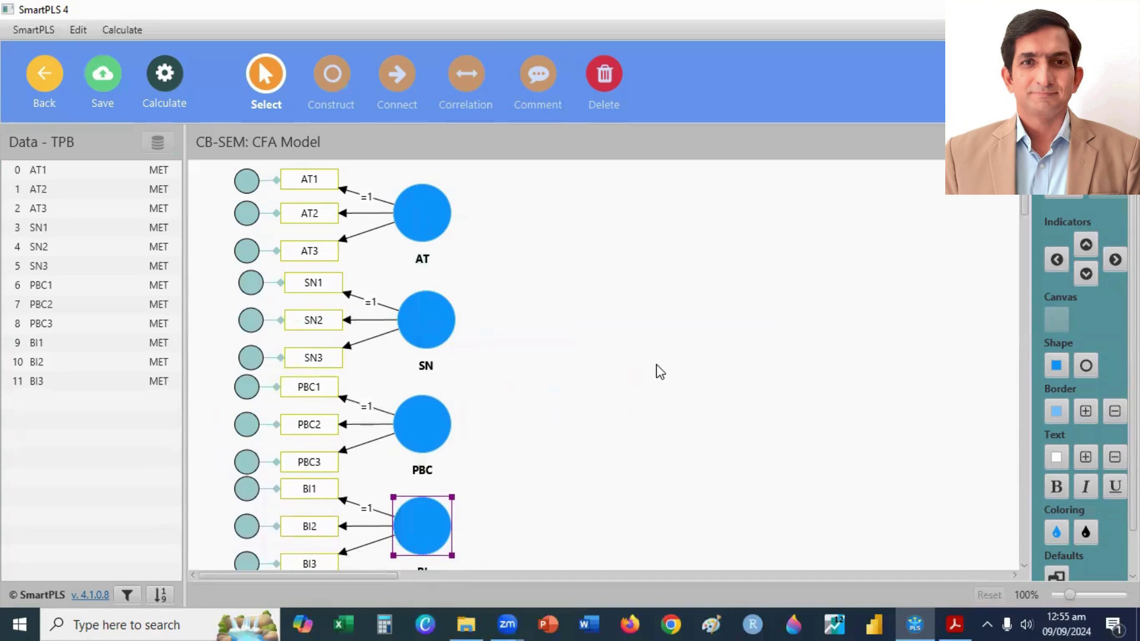
- Draw correlations for BI–PBC, PBC–SN, SN–AT, BI–SN, BI–AT and PBC–AT
left_click(466, 79)
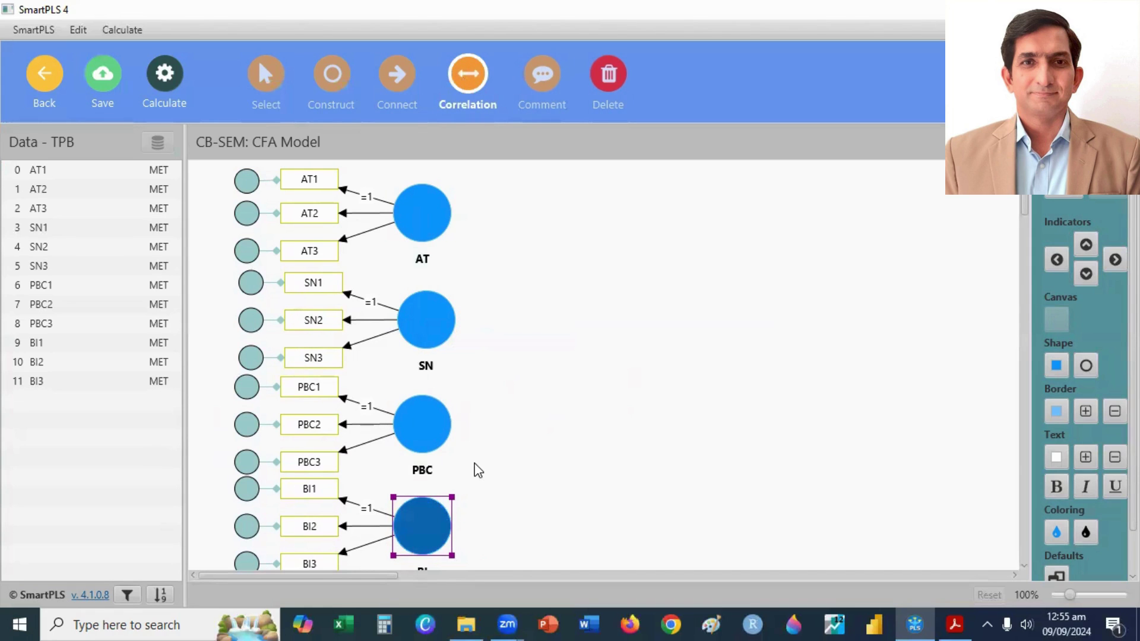
left_click(432, 433)
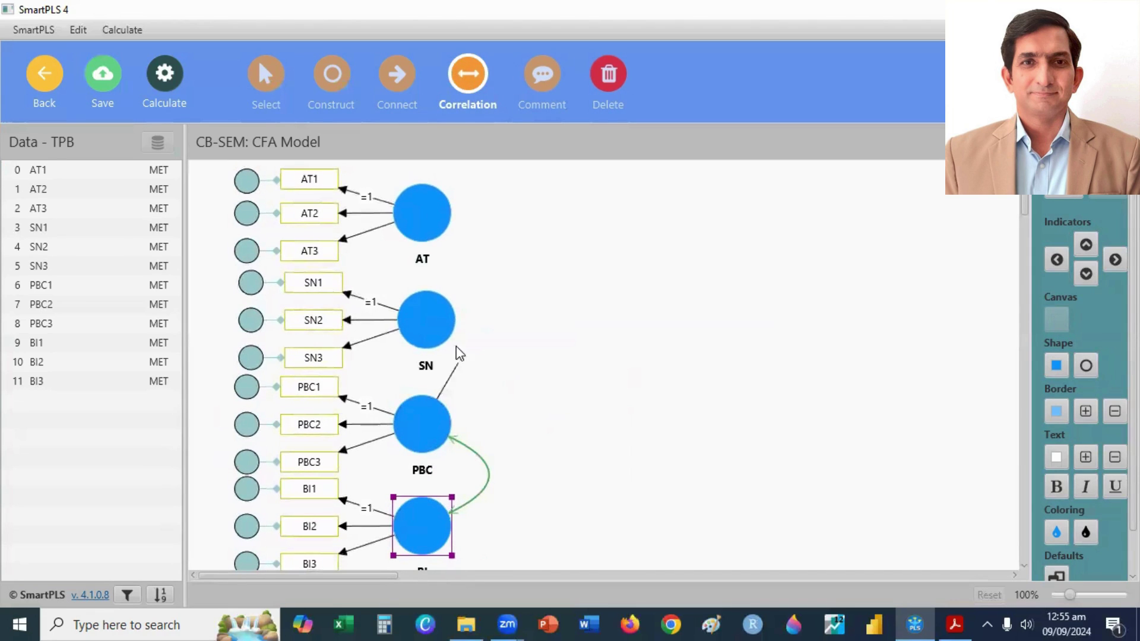
left_click(441, 336)
left_click(435, 230)
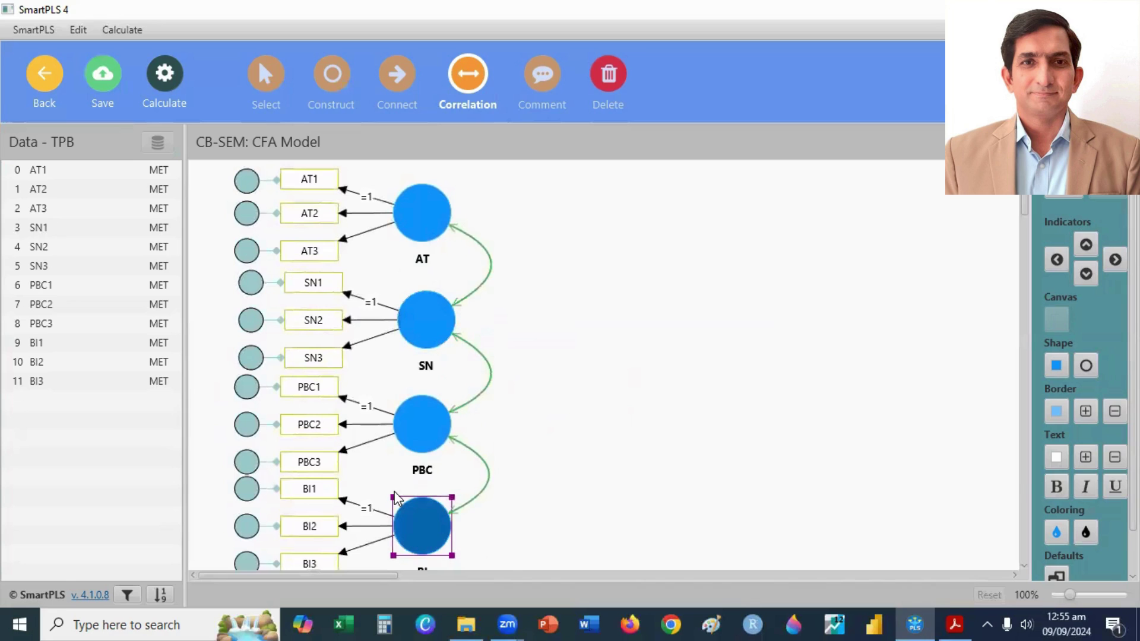
left_click(399, 505)
left_click(442, 329)
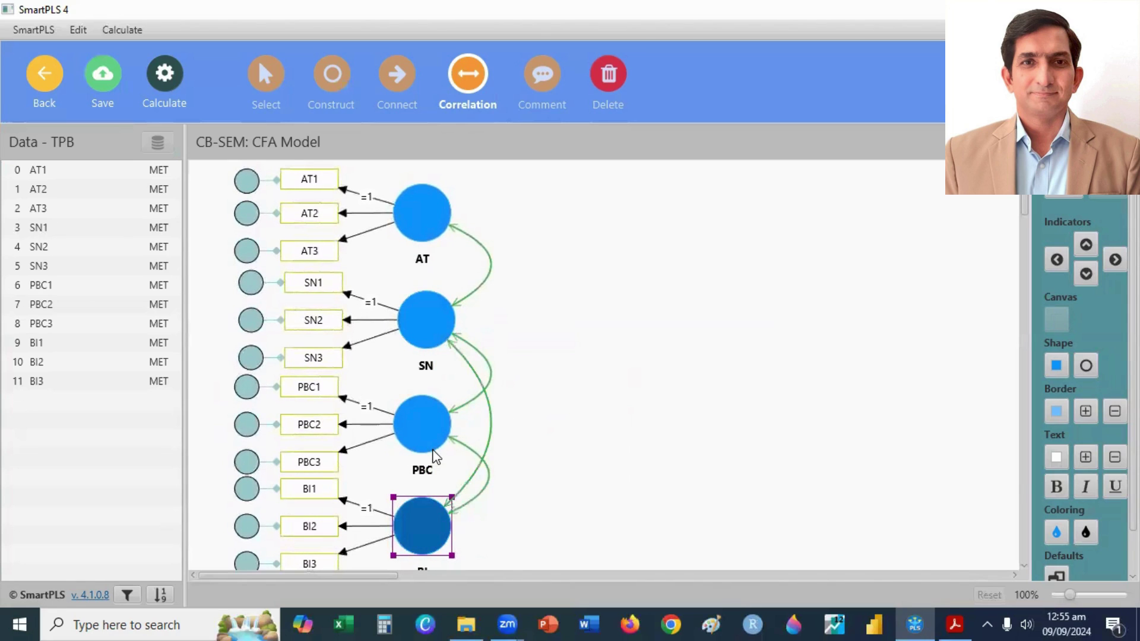
left_click(432, 511)
left_click(435, 229)
left_click(437, 427)
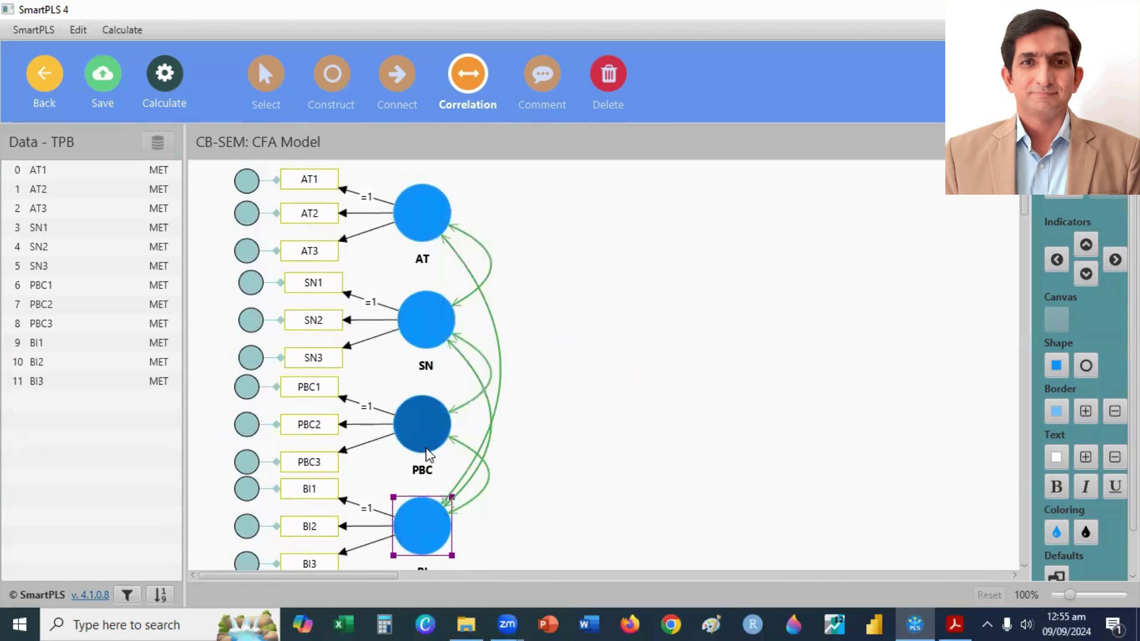
left_click(435, 228)
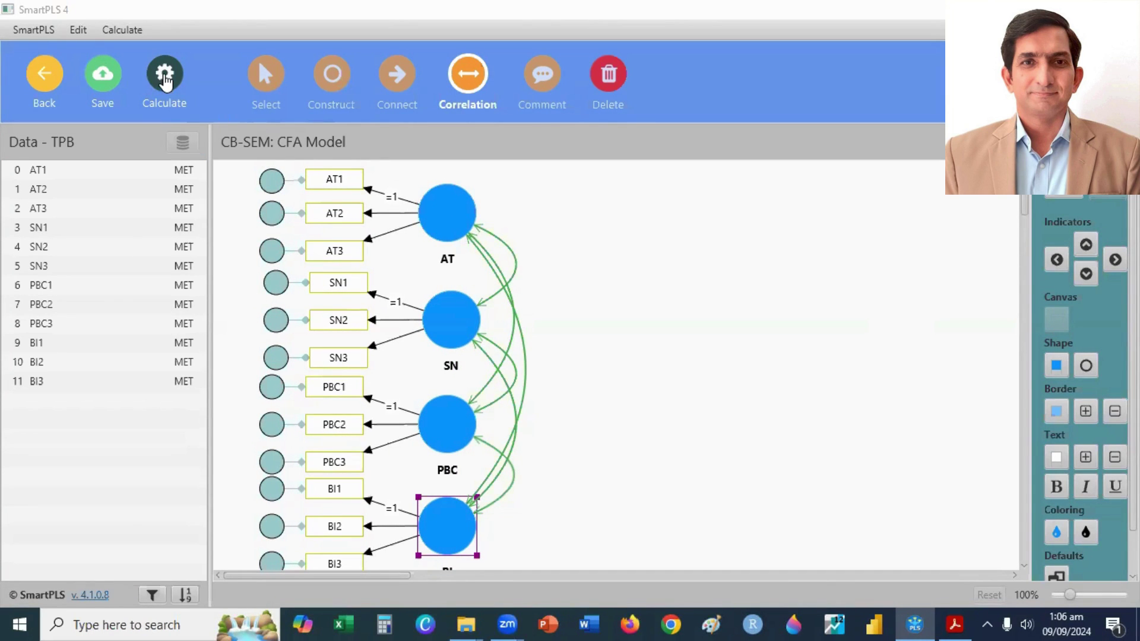
- Run the Basic CB-SEM algorithm with default settings
left_click(166, 81)
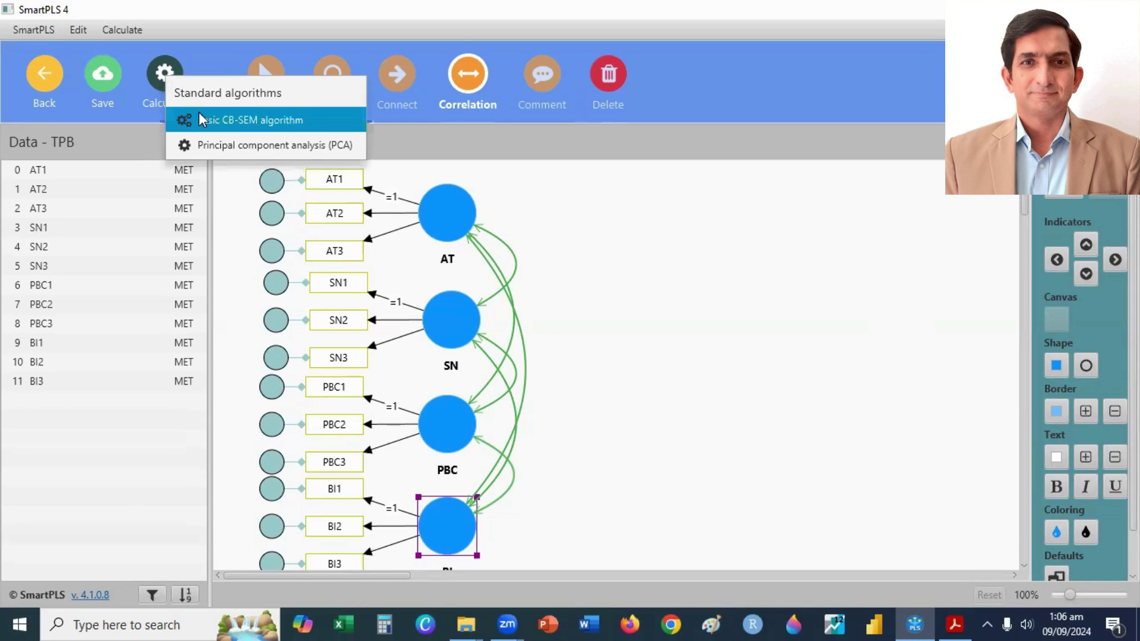
left_click(273, 120)
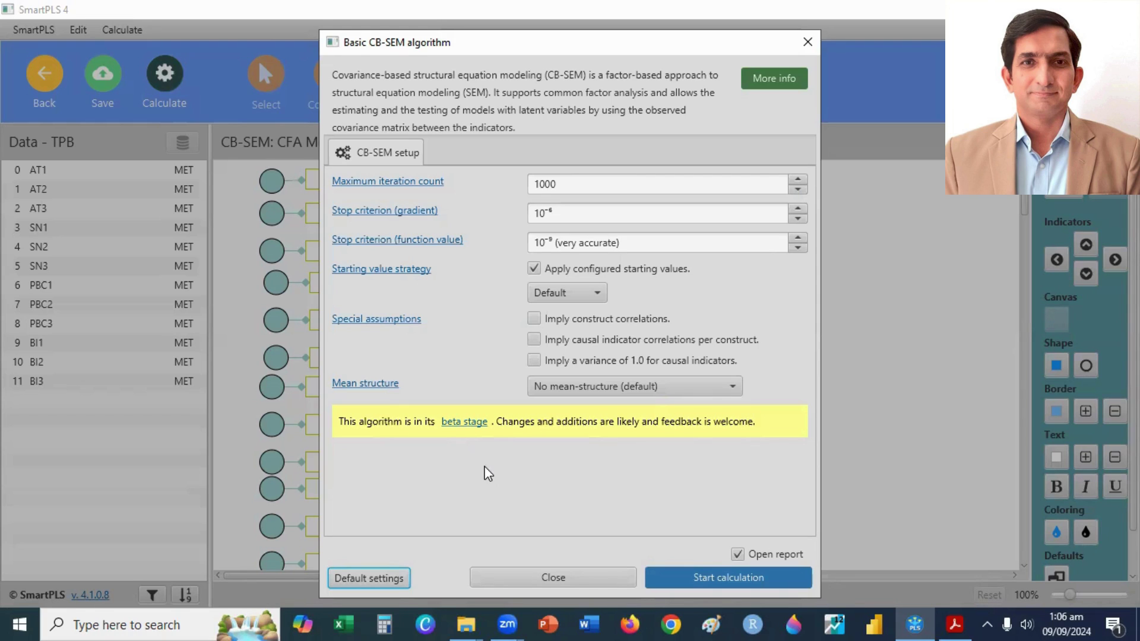
left_click(700, 582)
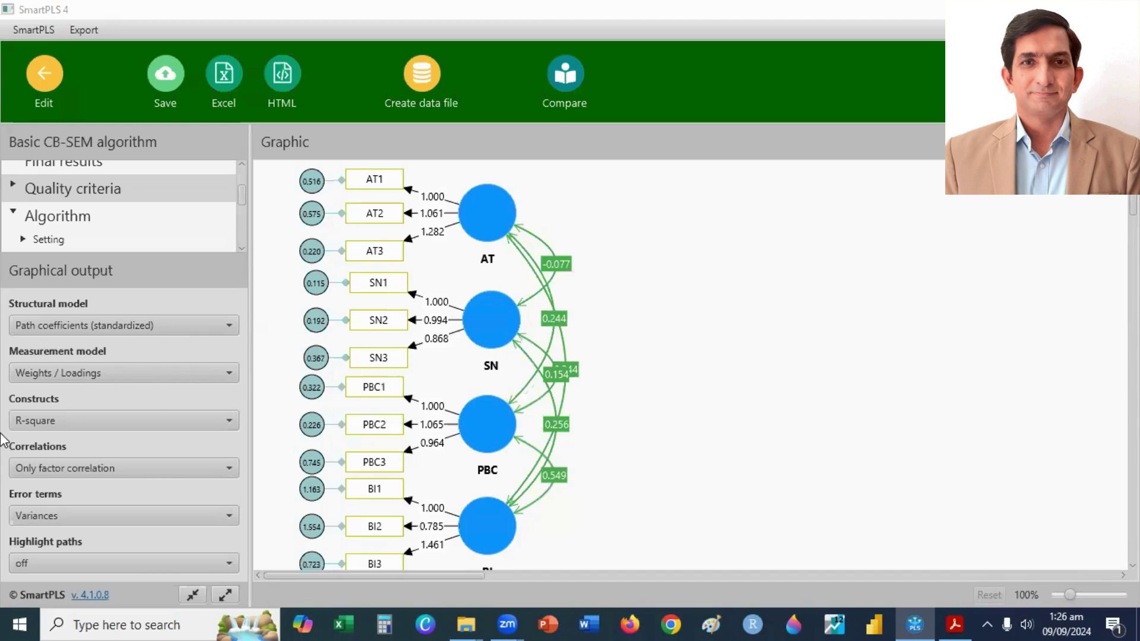
- Set the measurement model display to Weights / Loadings (standardized)
left_click(81, 371)
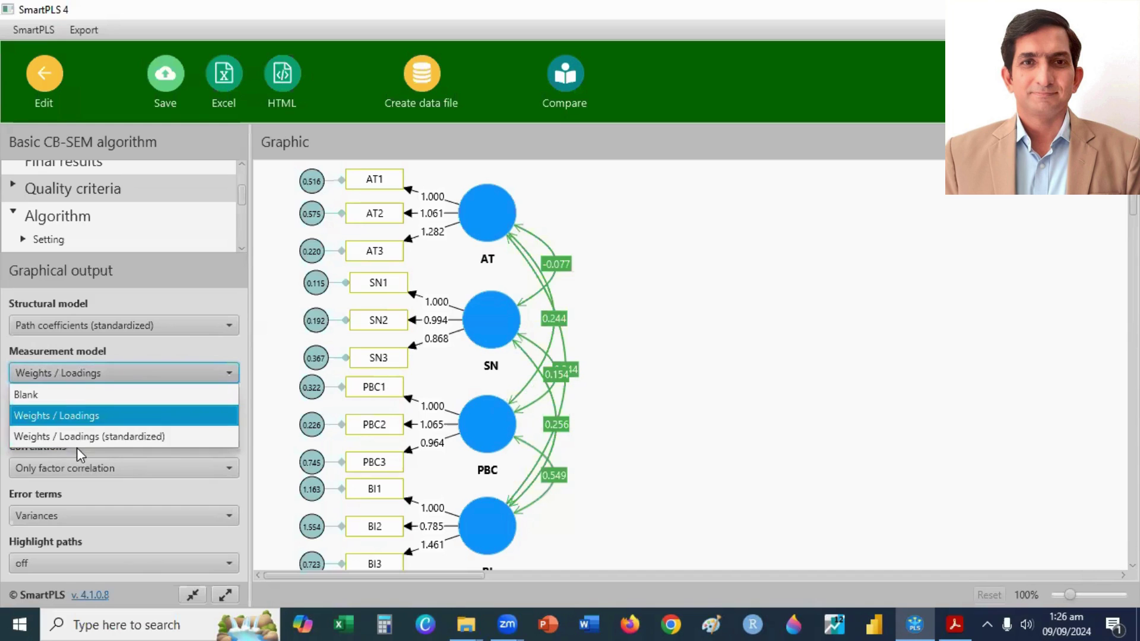
left_click(90, 438)
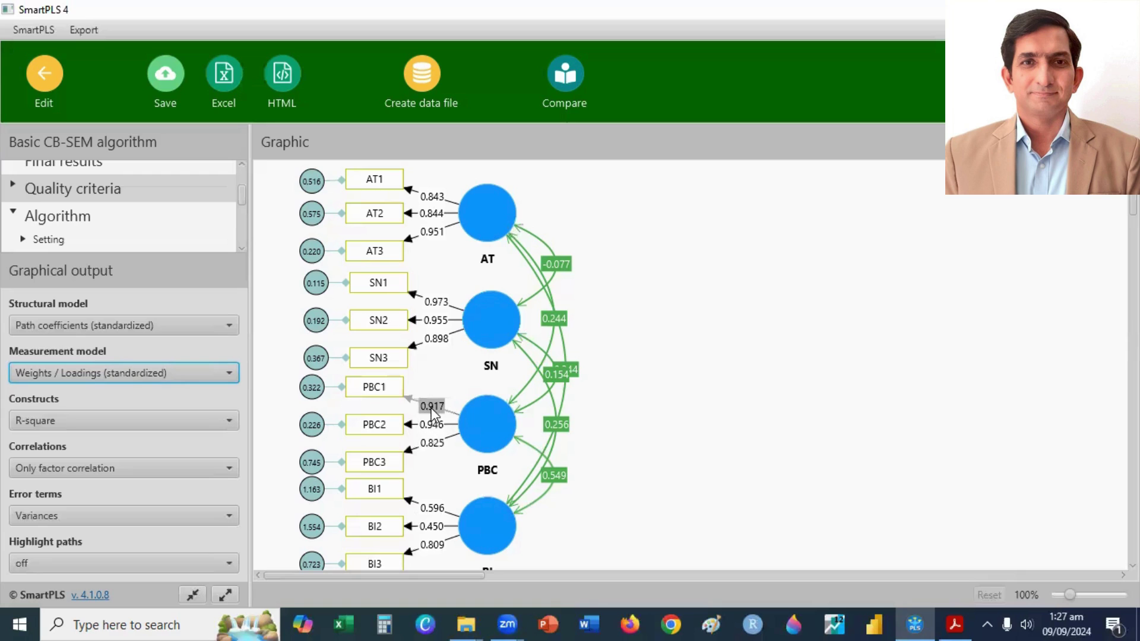
scroll(696, 399, "down", 1)
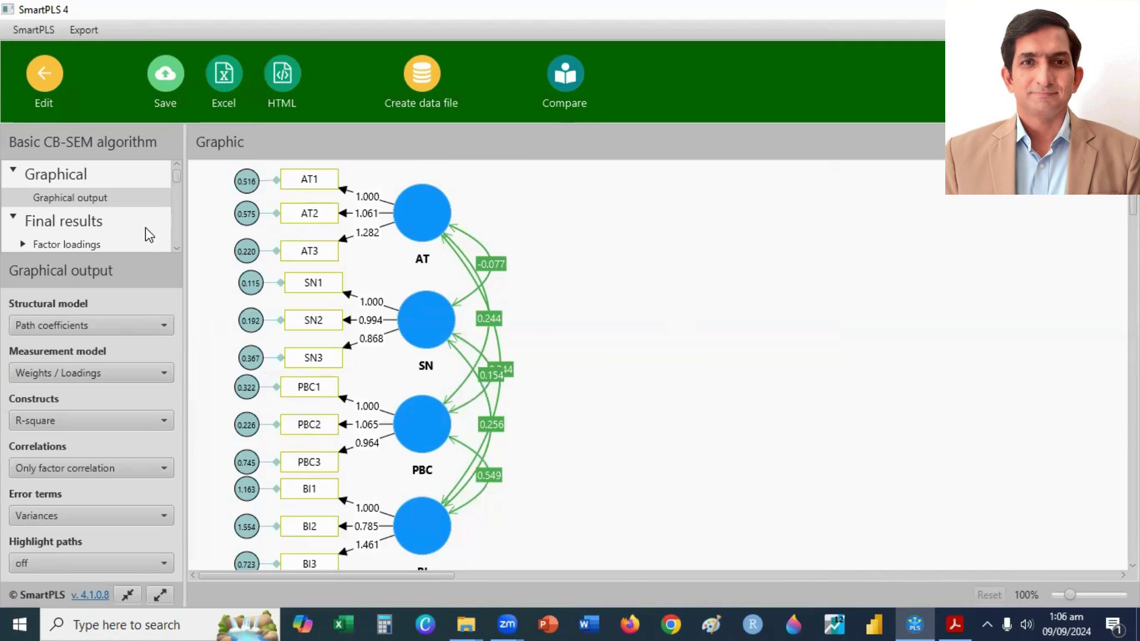
- Collapse Final results and show the Model fit report (chi-square 56.359, RMSEA 0.042, CFI 0.990)
left_click(73, 221)
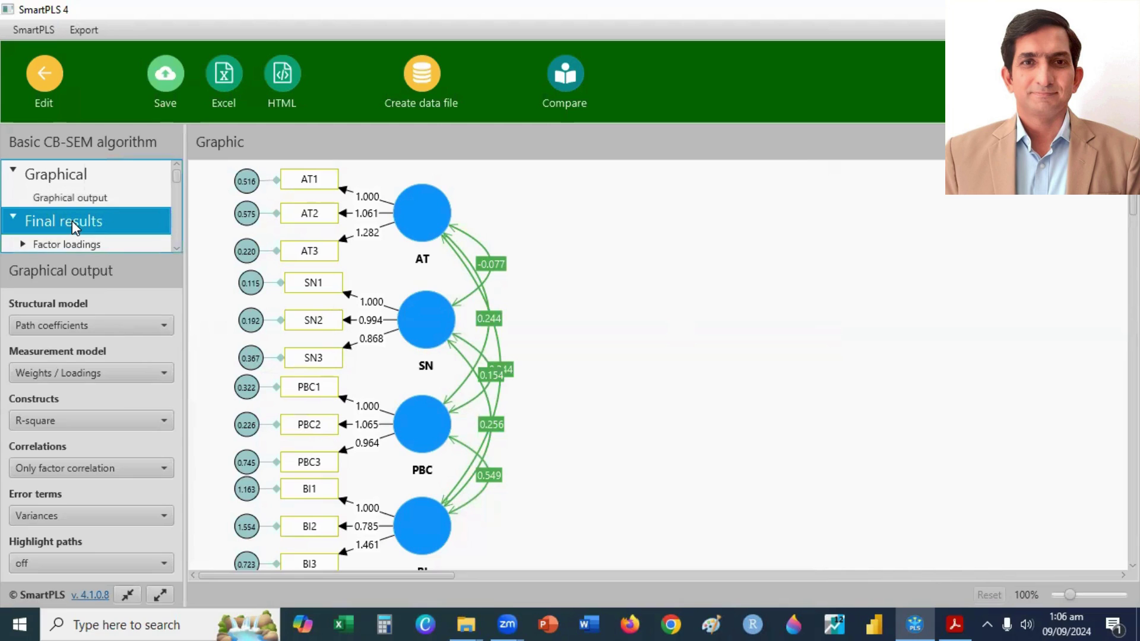
left_click(73, 221)
left_click(177, 247)
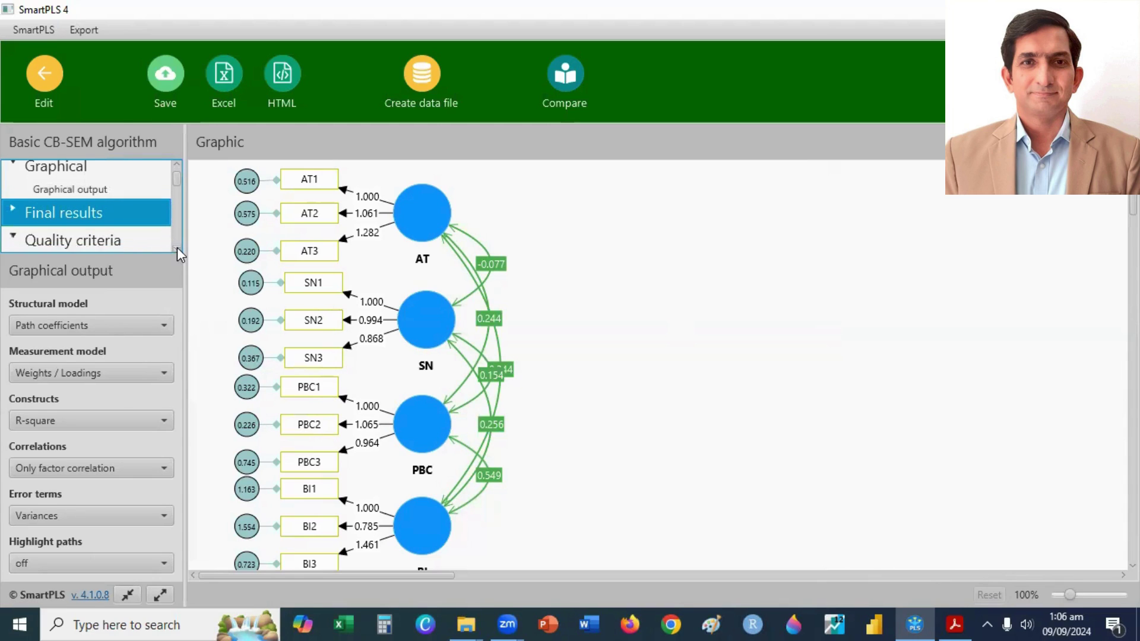
left_click(177, 247)
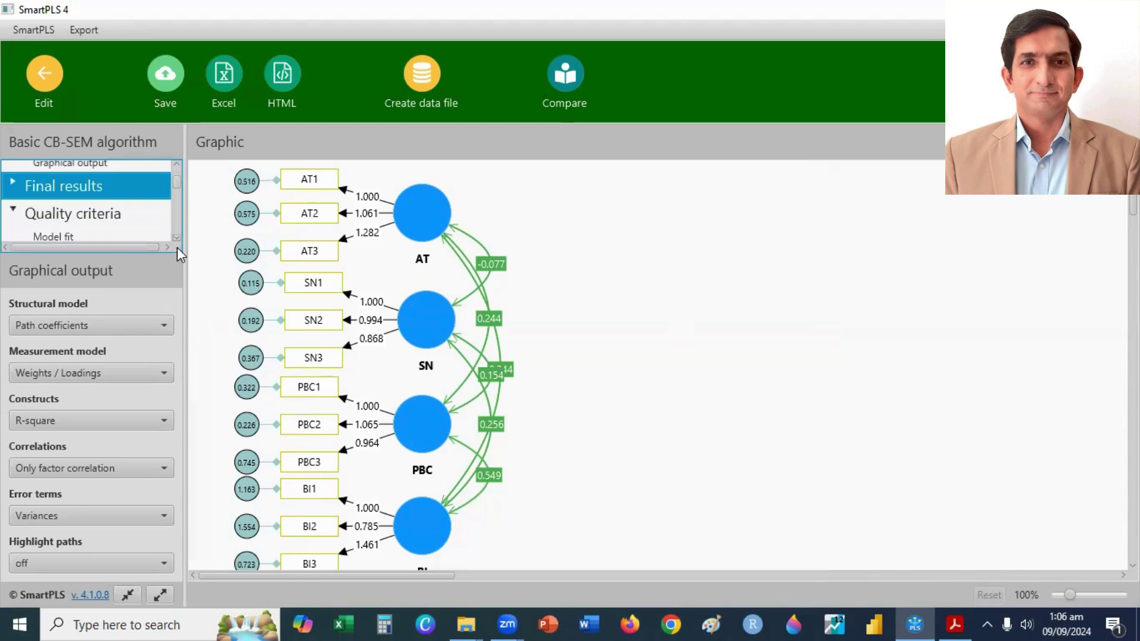
left_click(51, 236)
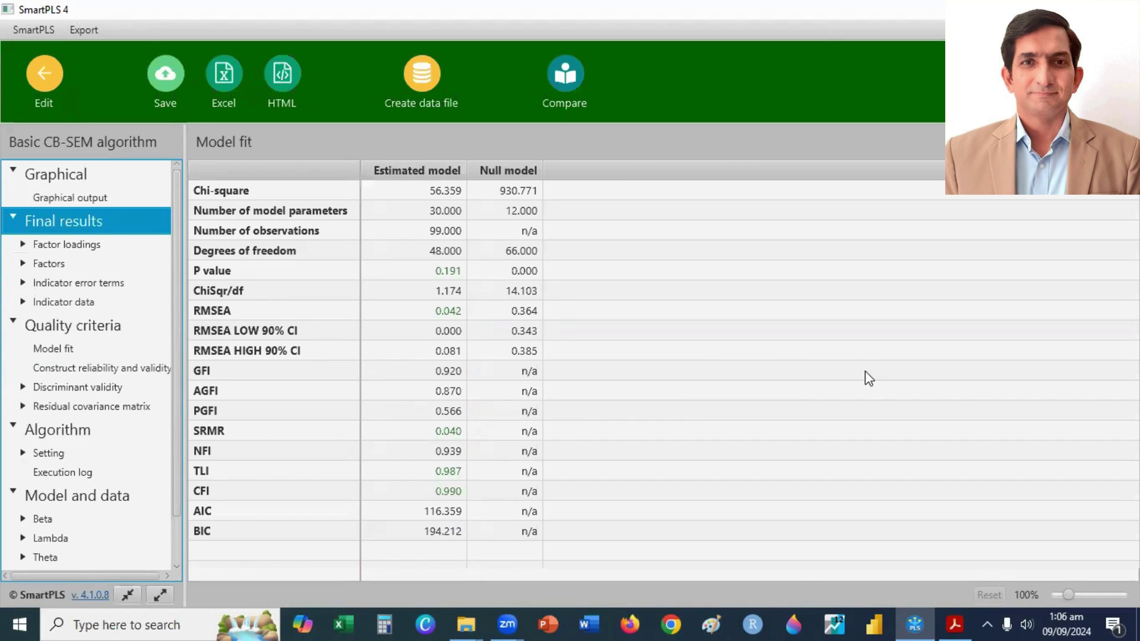
- Bring up Model Fit Indices.pdf in Adobe Acrobat to compare fit thresholds
left_click(955, 623)
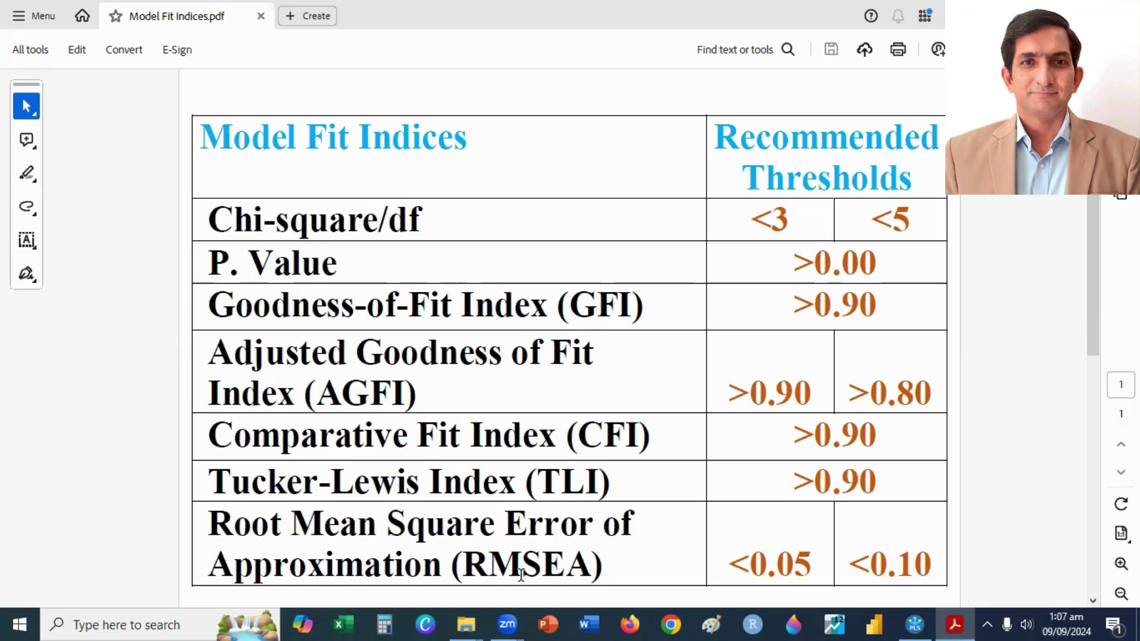
- Return to the SmartPLS Model fit report showing GFI 0.920, NFI 0.939, AGFI 0.870
left_click(914, 624)
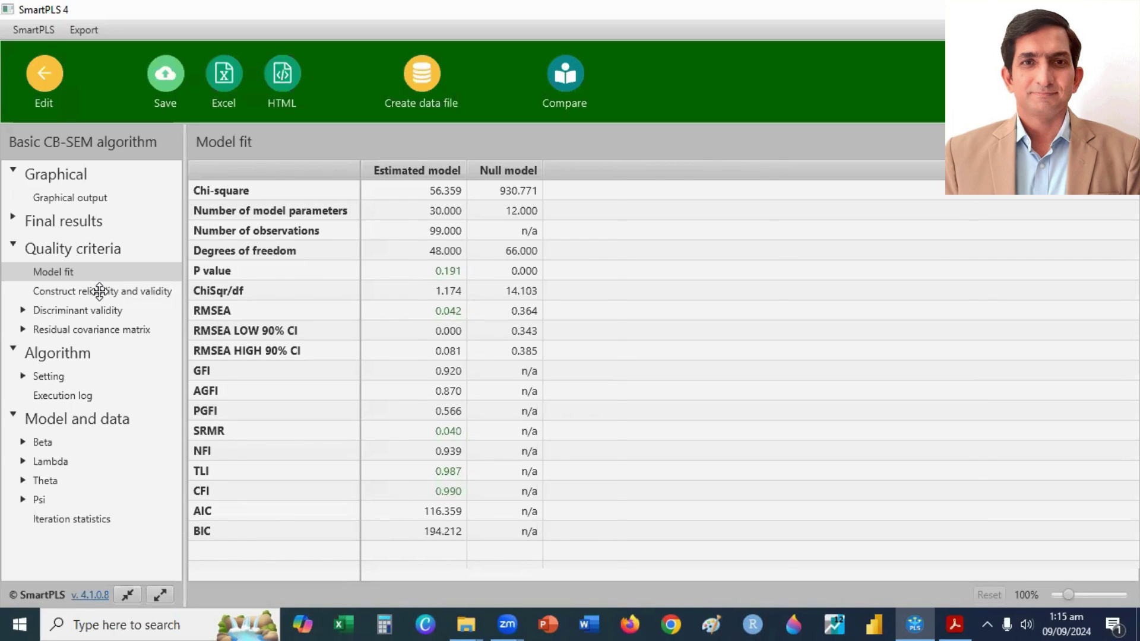
- Show the Construct reliability and validity report with alpha, composite reliability and AVE
left_click(99, 290)
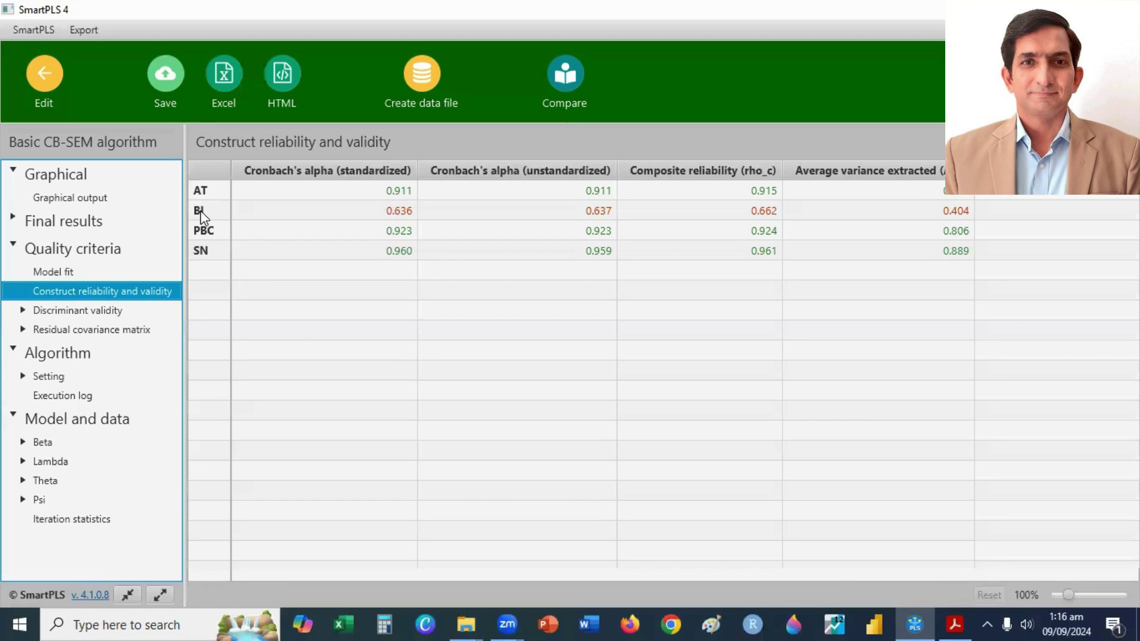
- Expand Discriminant validity, widen the results tree, and show the Fornell-Larcker criterion matrix
double_click(88, 311)
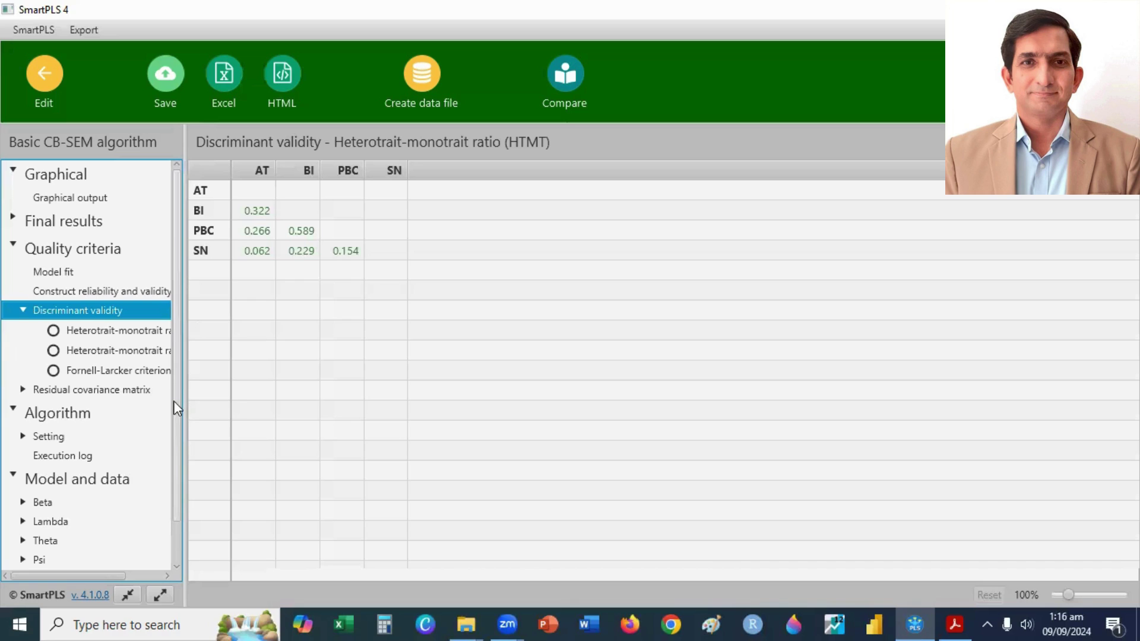
left_click_drag(183, 396, 249, 396)
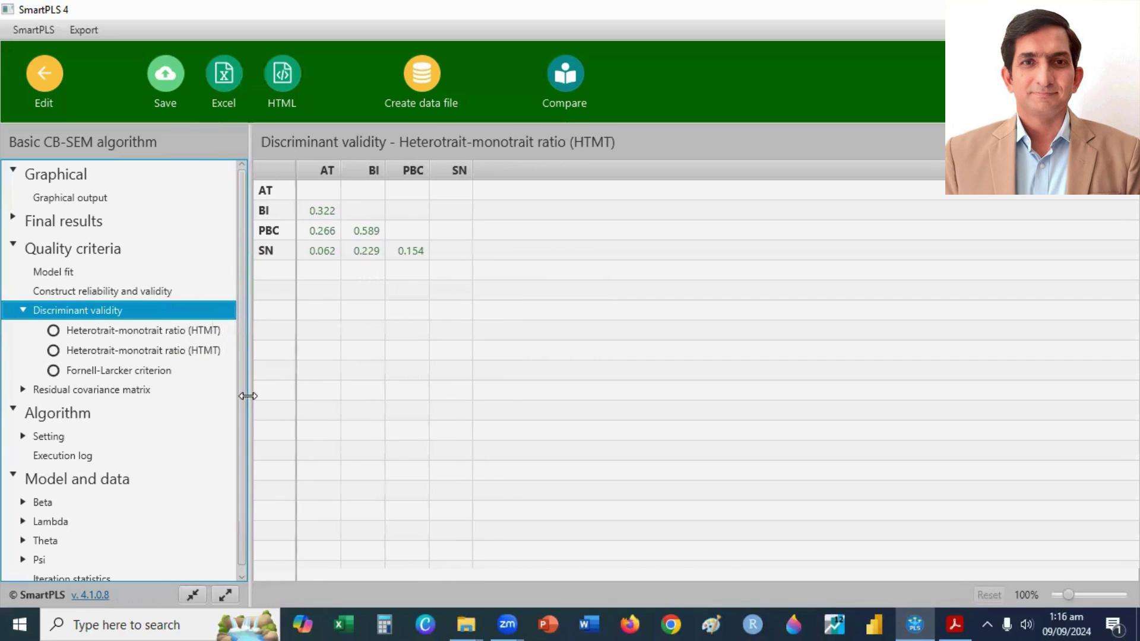
left_click(121, 372)
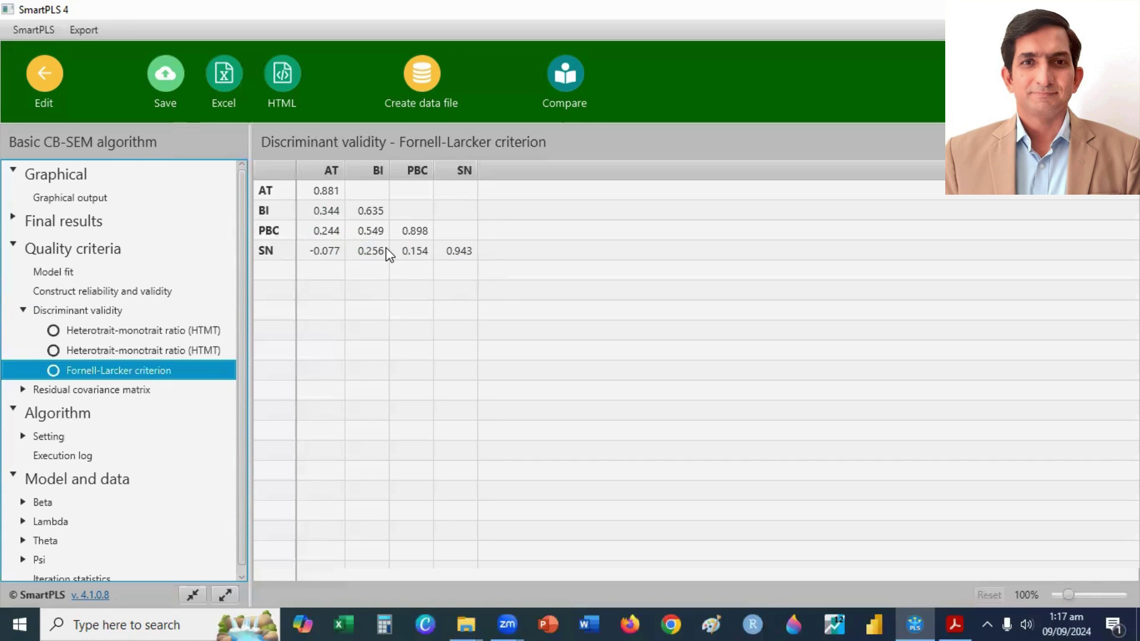
- Show the HTMT matrix under Discriminant validity (BI–PBC 0.589, AT–PBC 0.266)
left_click(150, 331)
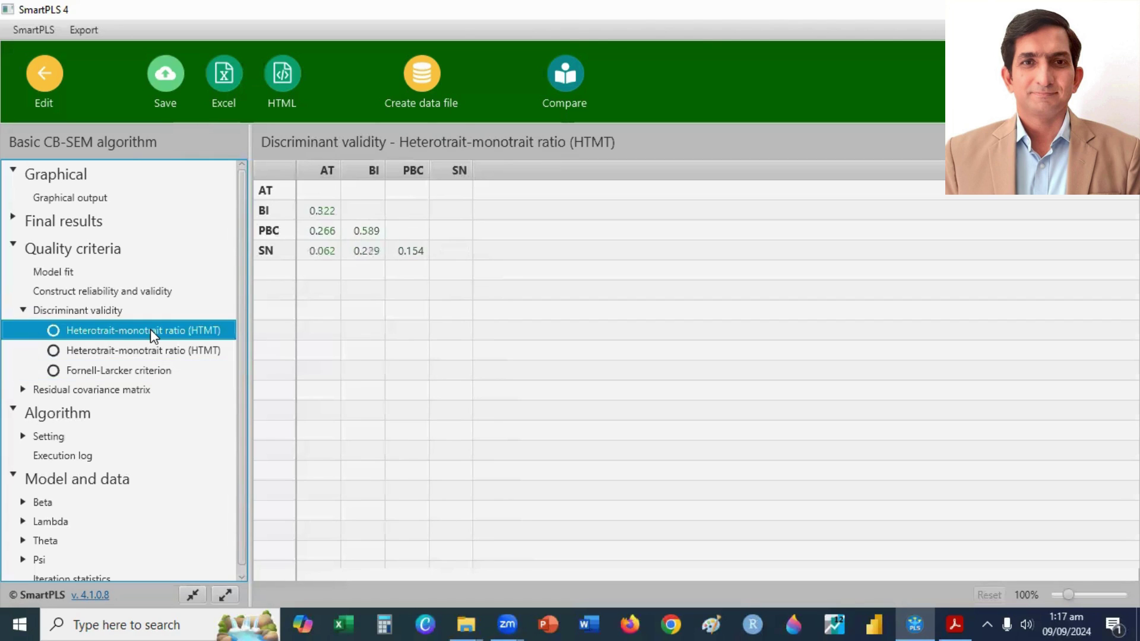